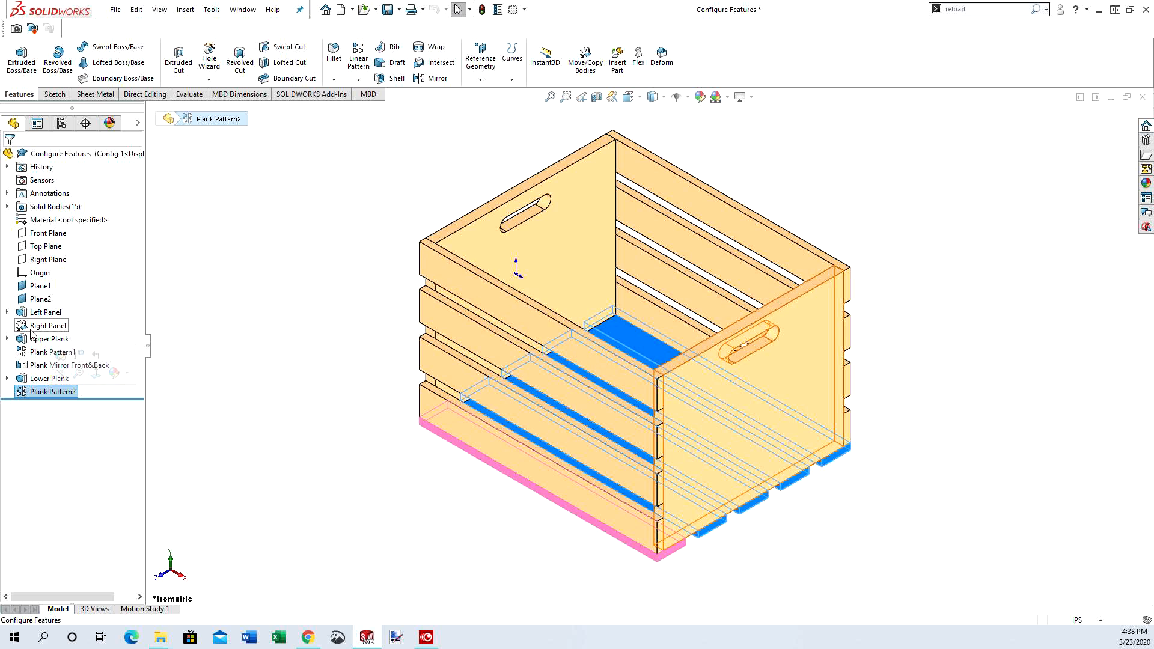
Suppress the features from Upper Plank through Plank Pattern2 in Config 1 and try to activate the Default configuration
shift+click(30, 340)
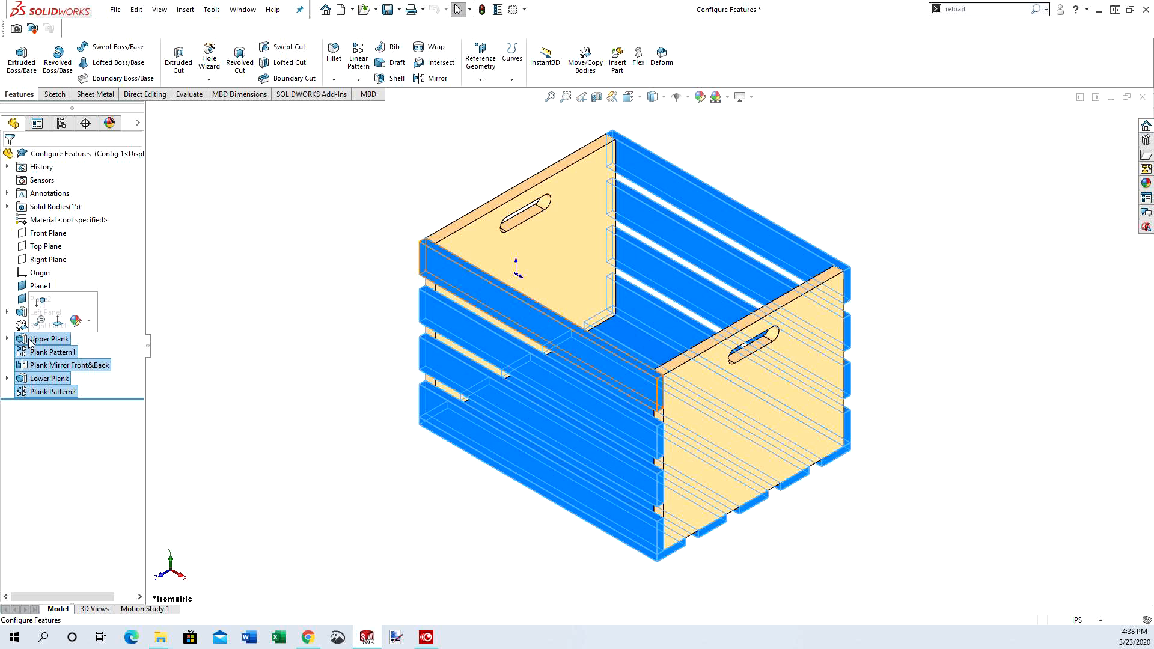
click(38, 301)
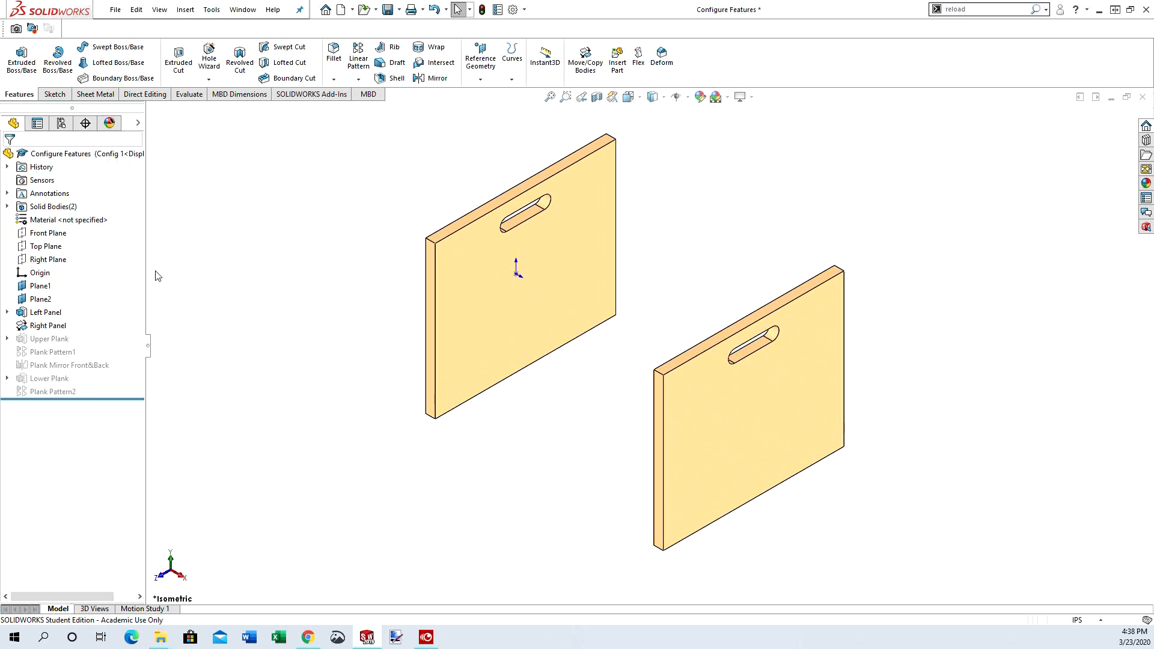
click(61, 124)
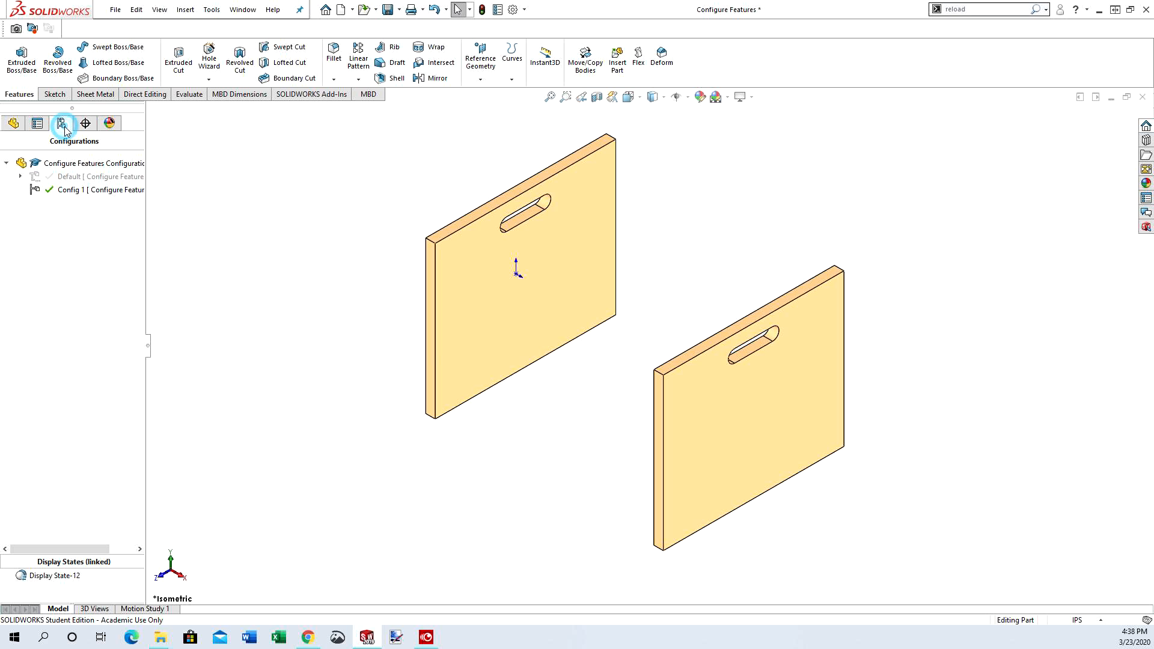
double_click(74, 178)
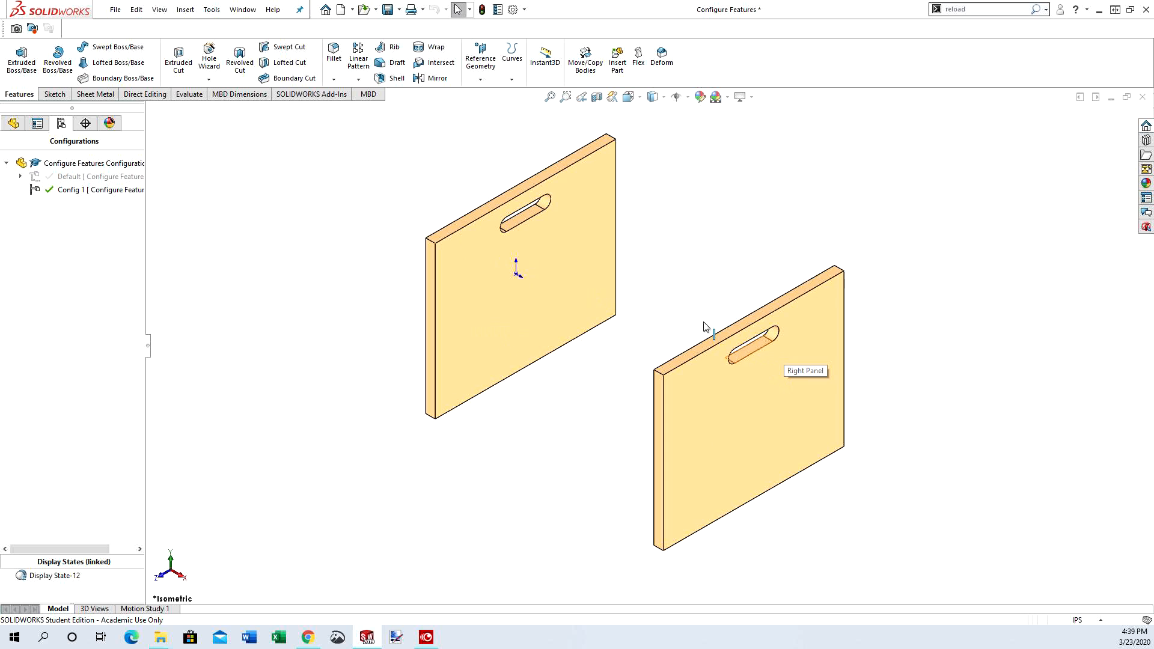
Reload Configure Features.SLDPRT from disk, discarding the unsaved changes
click(115, 10)
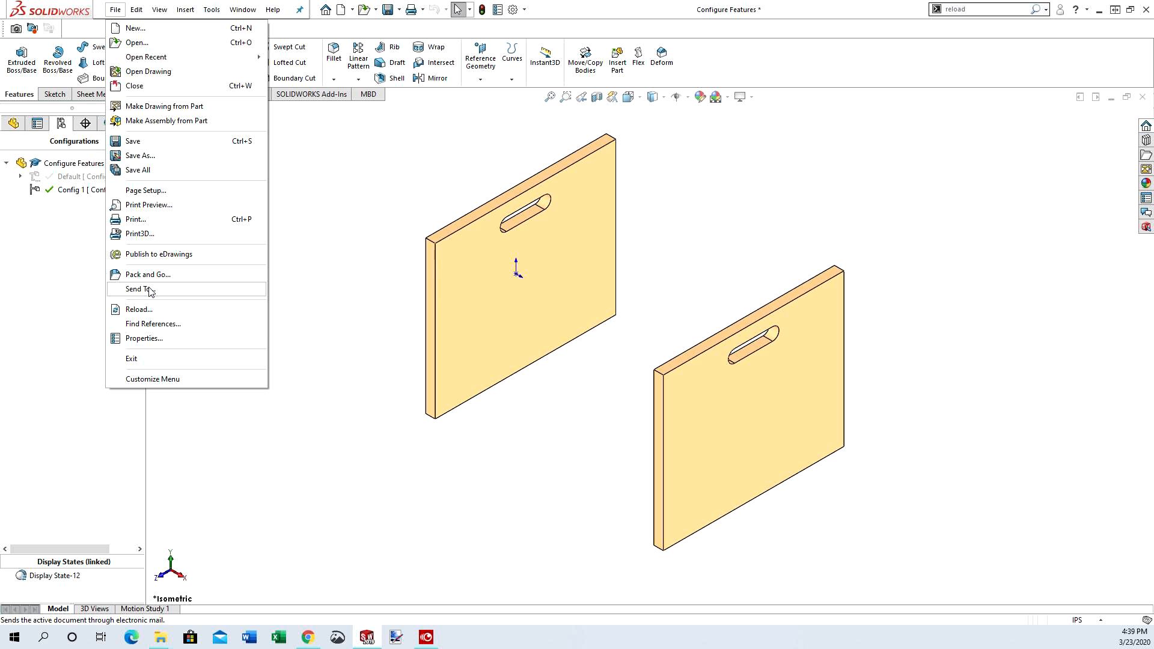
click(142, 310)
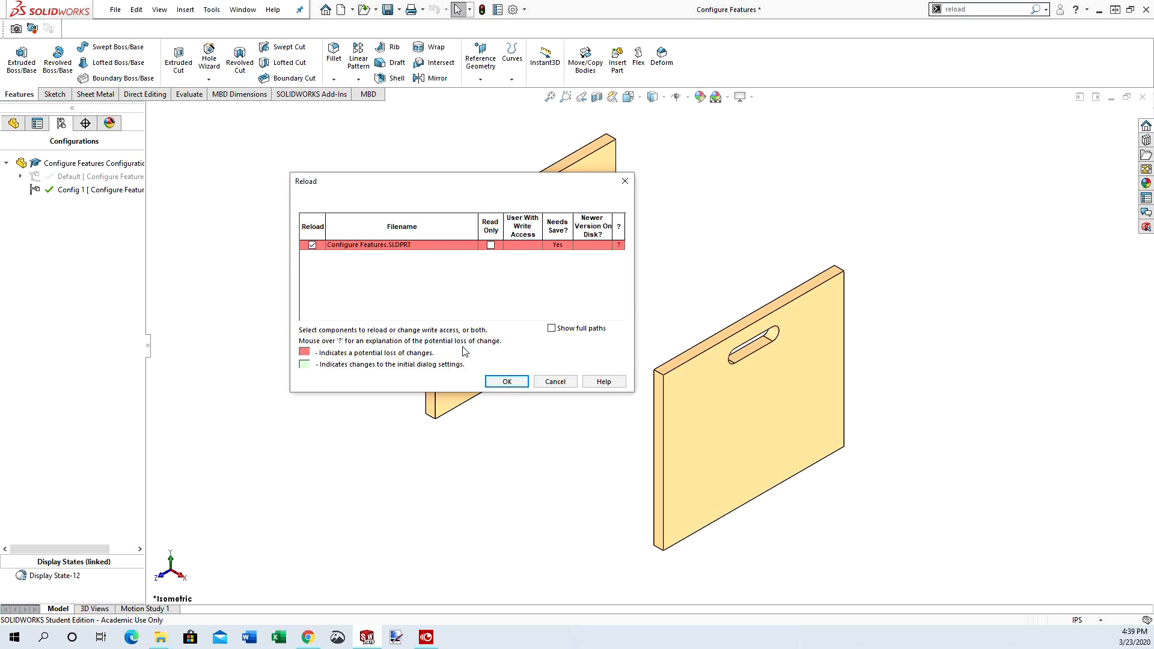
click(506, 381)
click(613, 328)
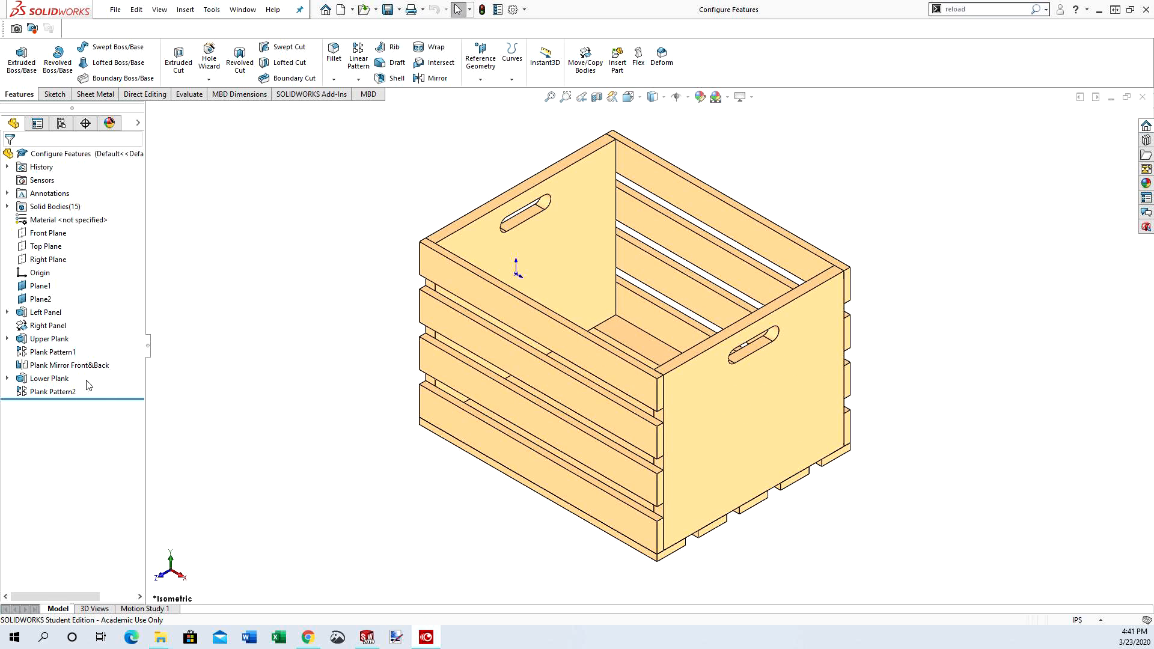
Set up a feature configuration table for Left Panel, Right Panel, Upper Plank, Plank Pattern1, Plank Mirror Front&Back, Lower Plank and Plank Pattern2
right_click(35, 316)
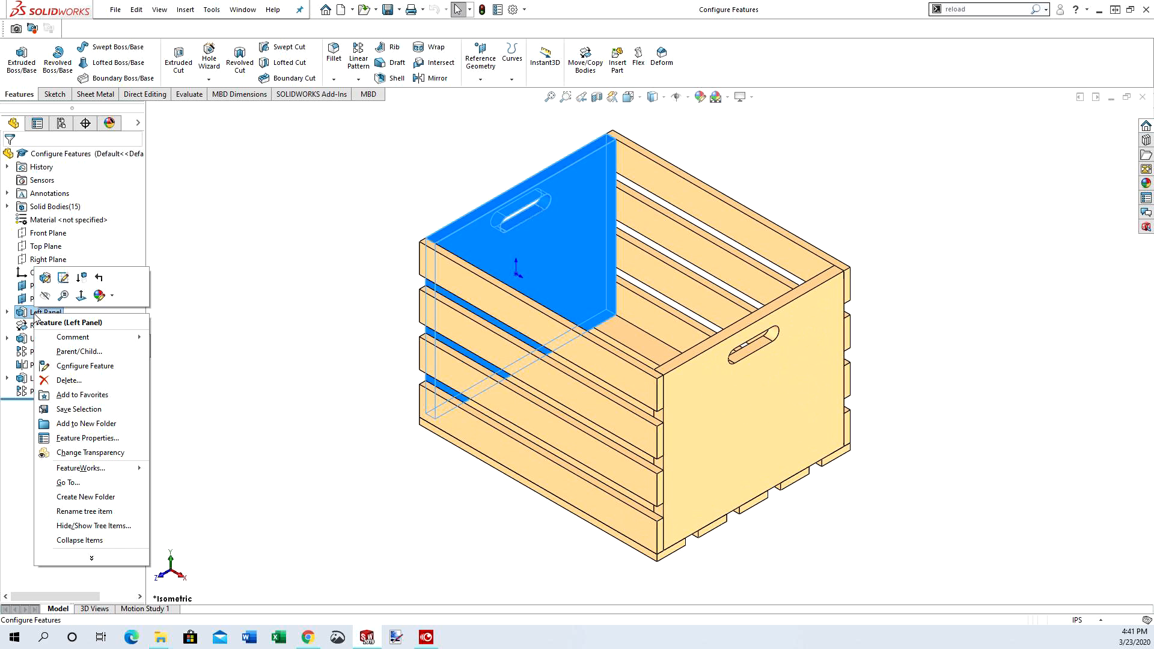
click(62, 371)
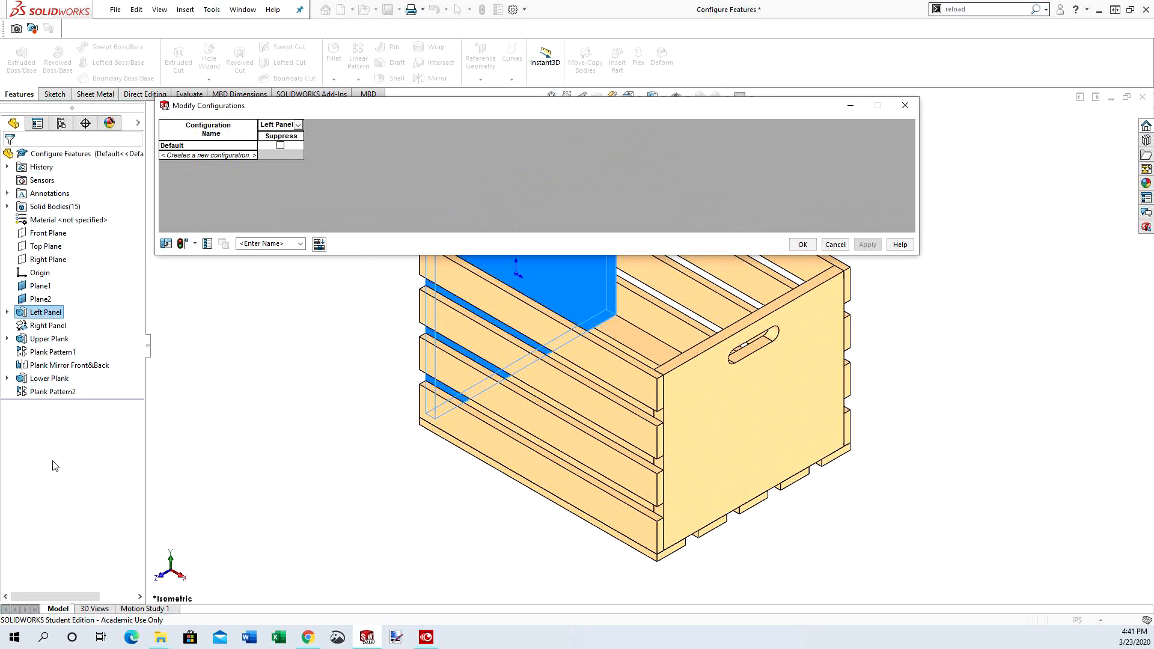
click(44, 327)
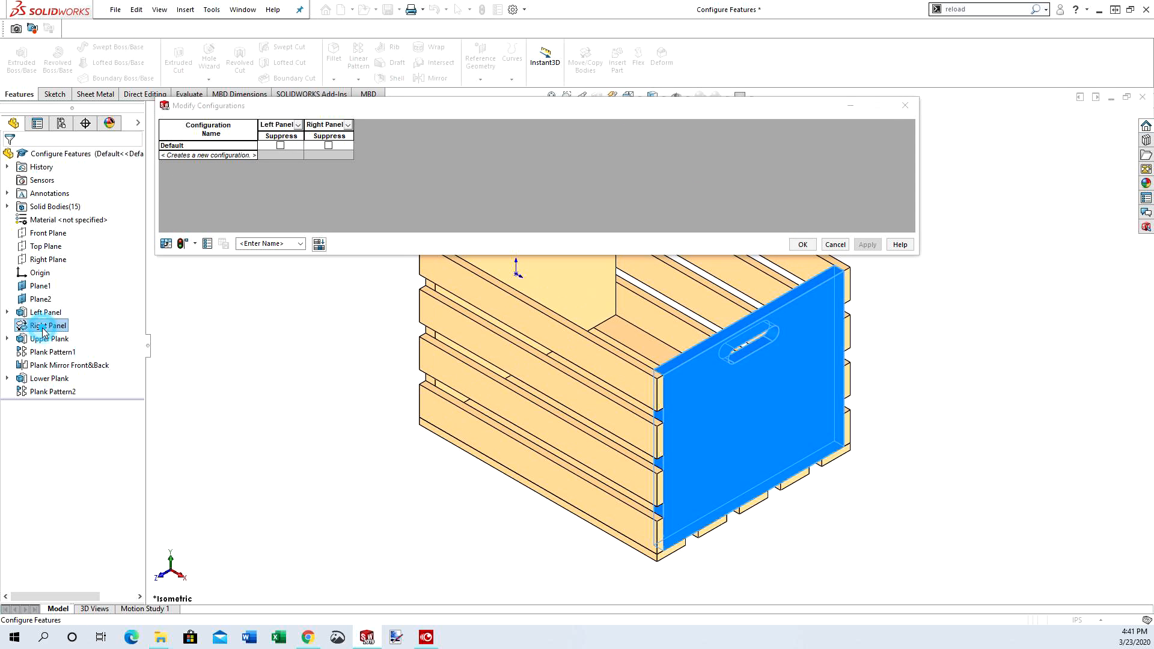
click(44, 340)
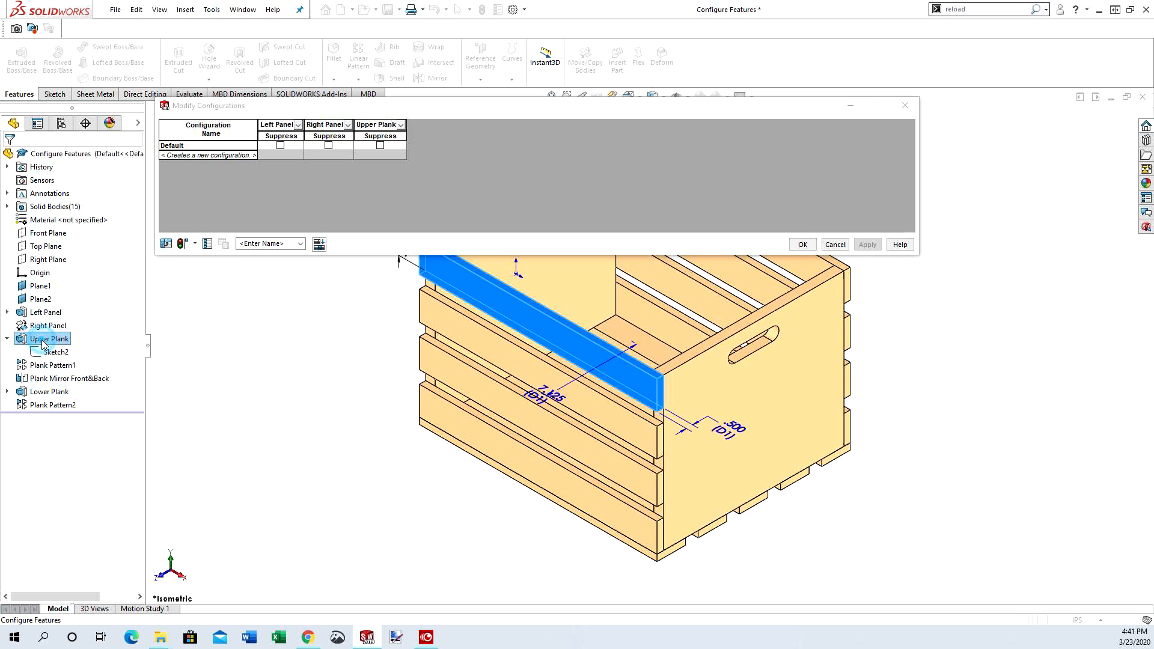
click(44, 366)
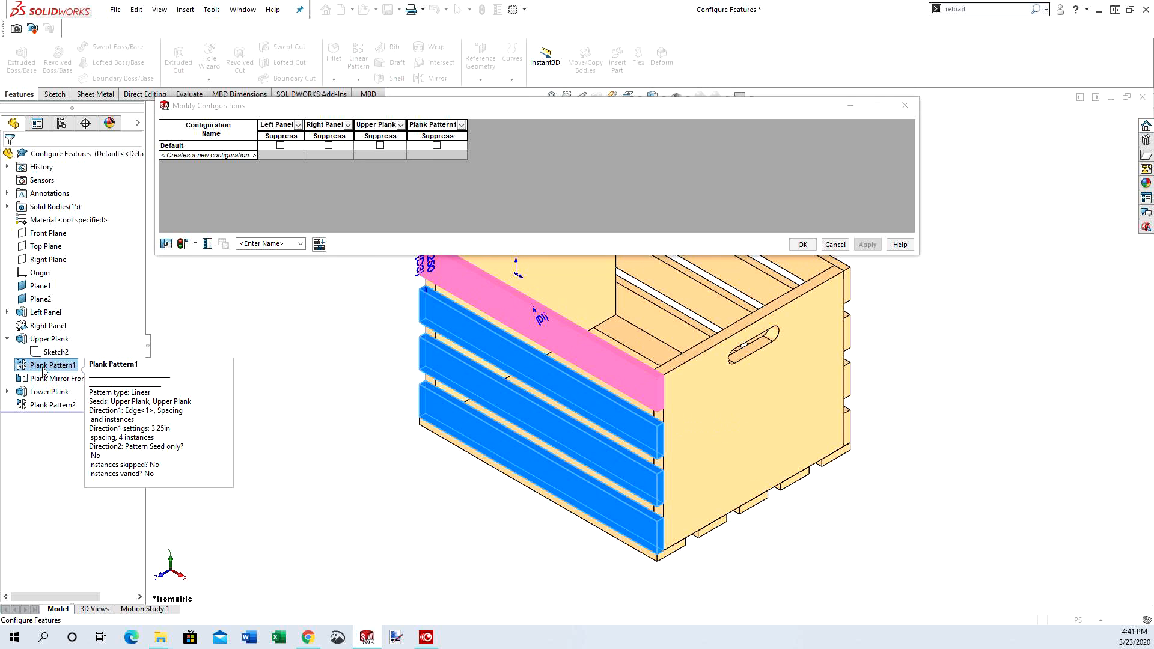
click(44, 380)
click(44, 392)
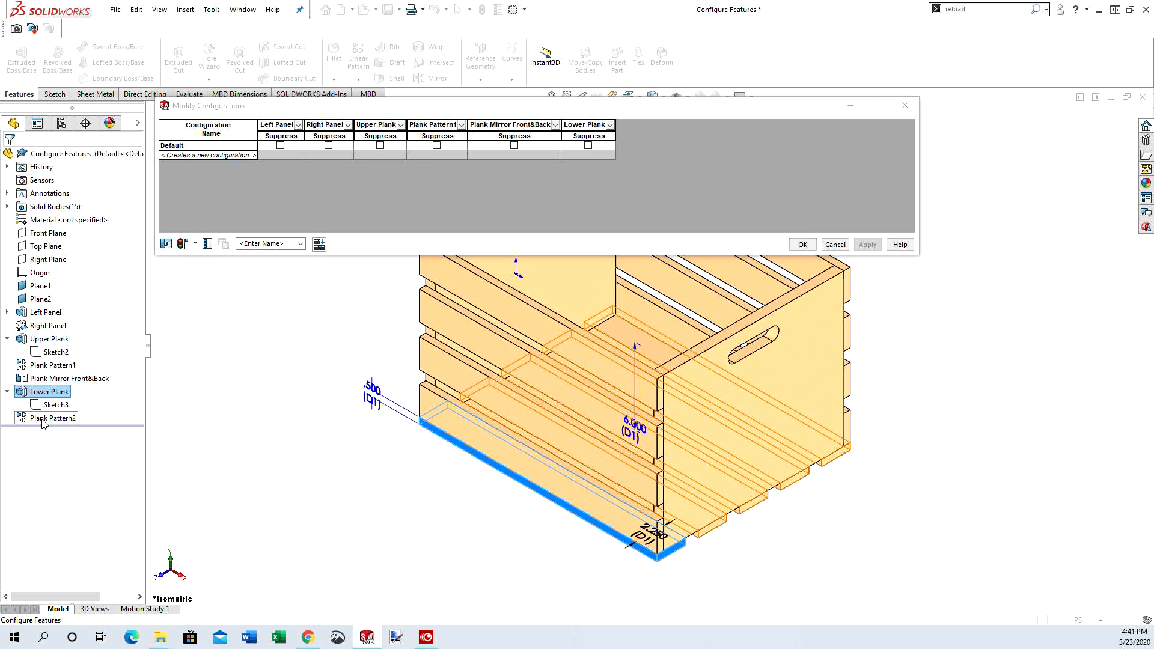
click(44, 419)
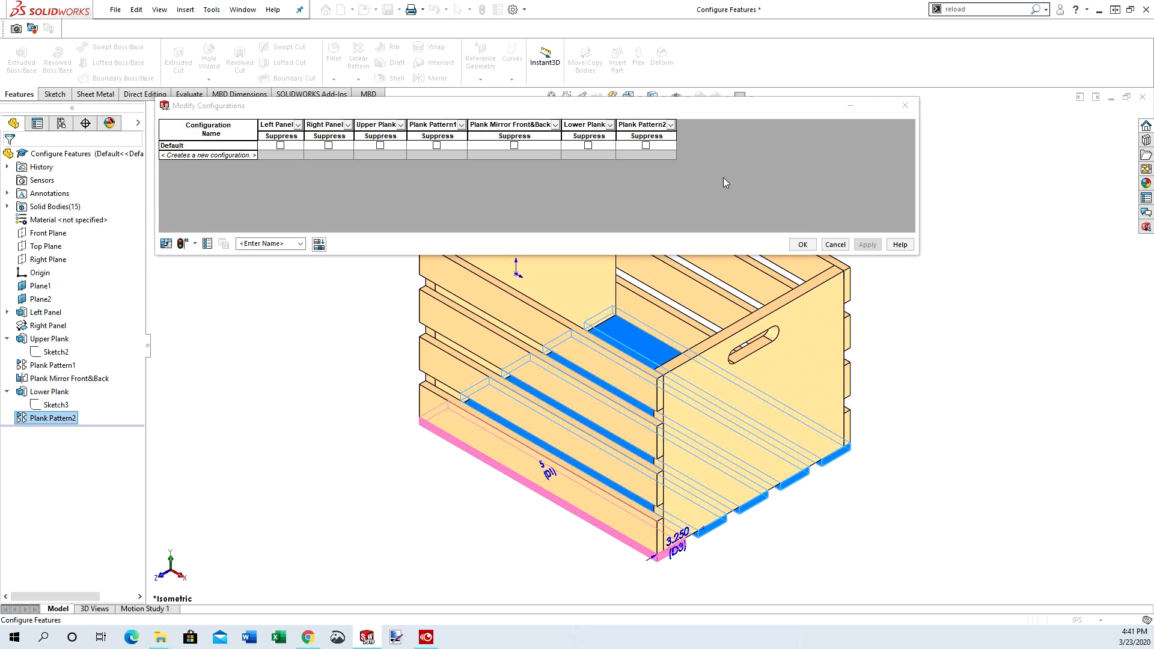
Name the configuration table "Process Plan" and save its view
click(259, 243)
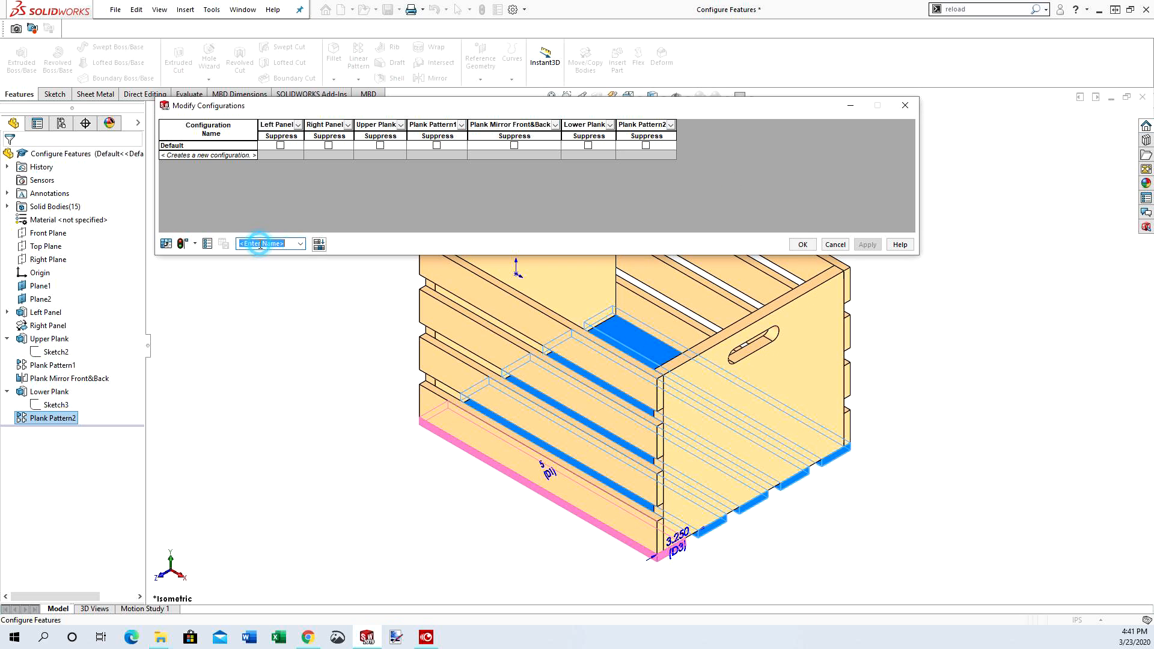
text(Process )
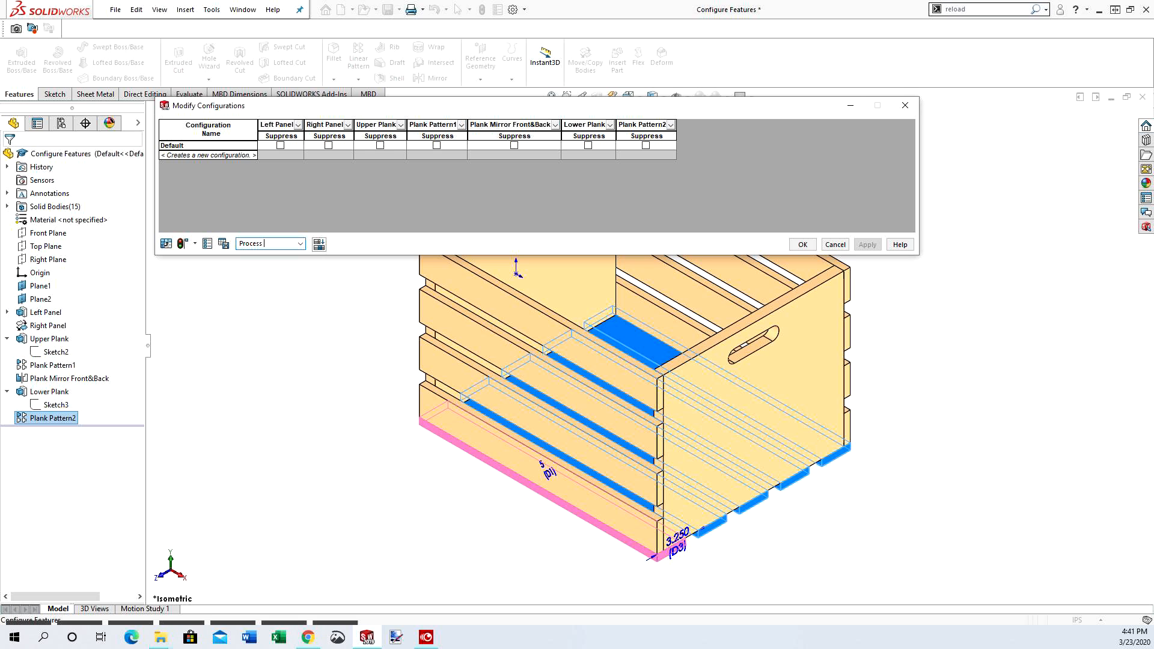
text(Plan)
click(223, 247)
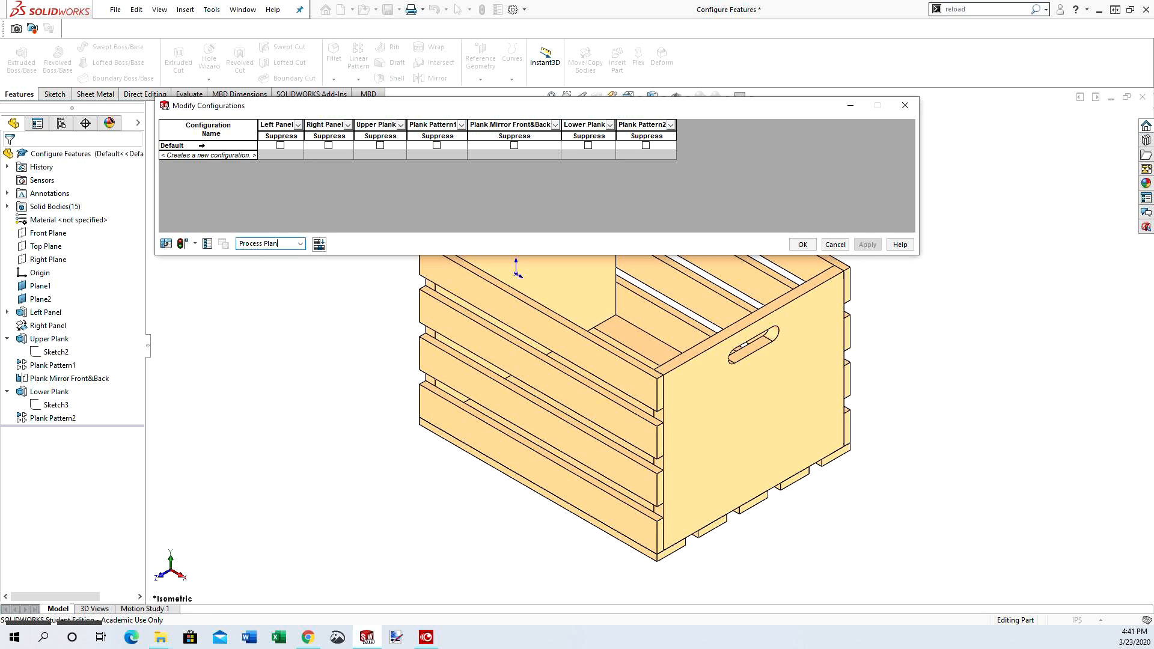
Add a configuration named "Step 1" with Upper Plank, Plank Pattern1, Plank Mirror Front&Back, Lower Plank and Plank Pattern2 suppressed
click(201, 155)
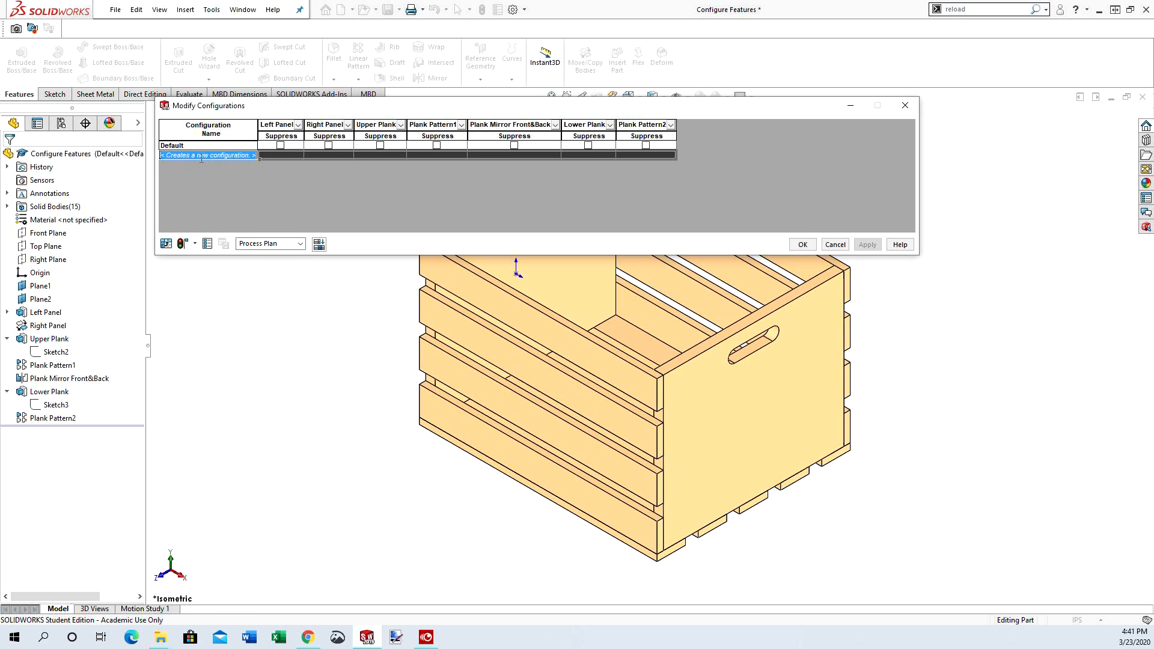
text(S)
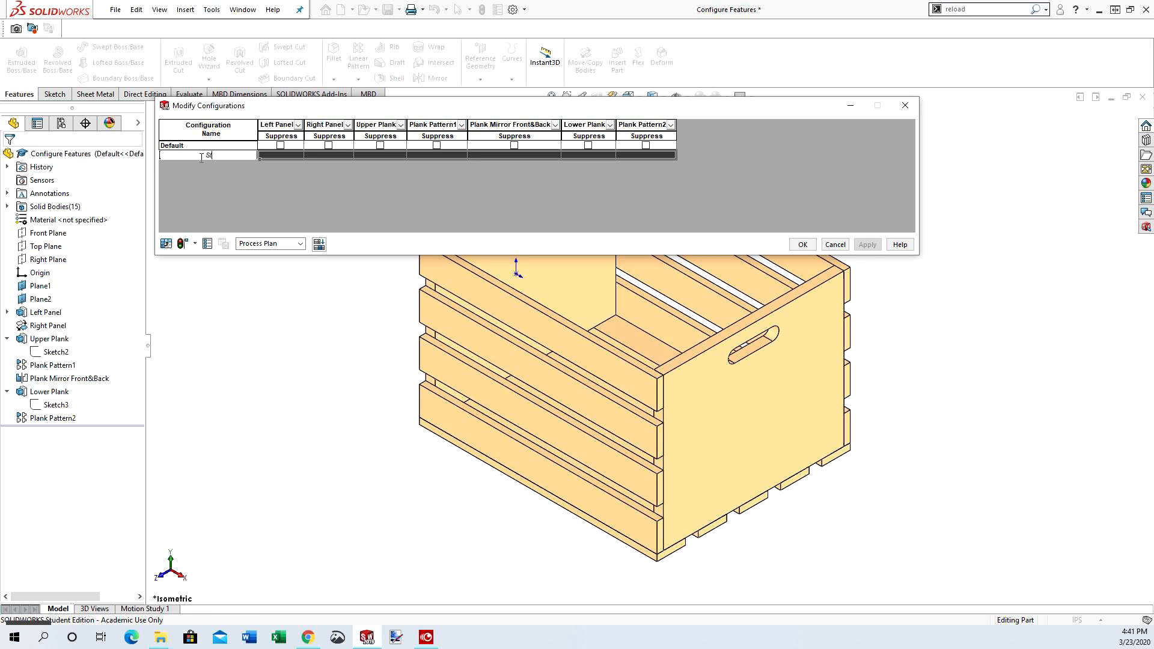
text(tep 1)
click(279, 156)
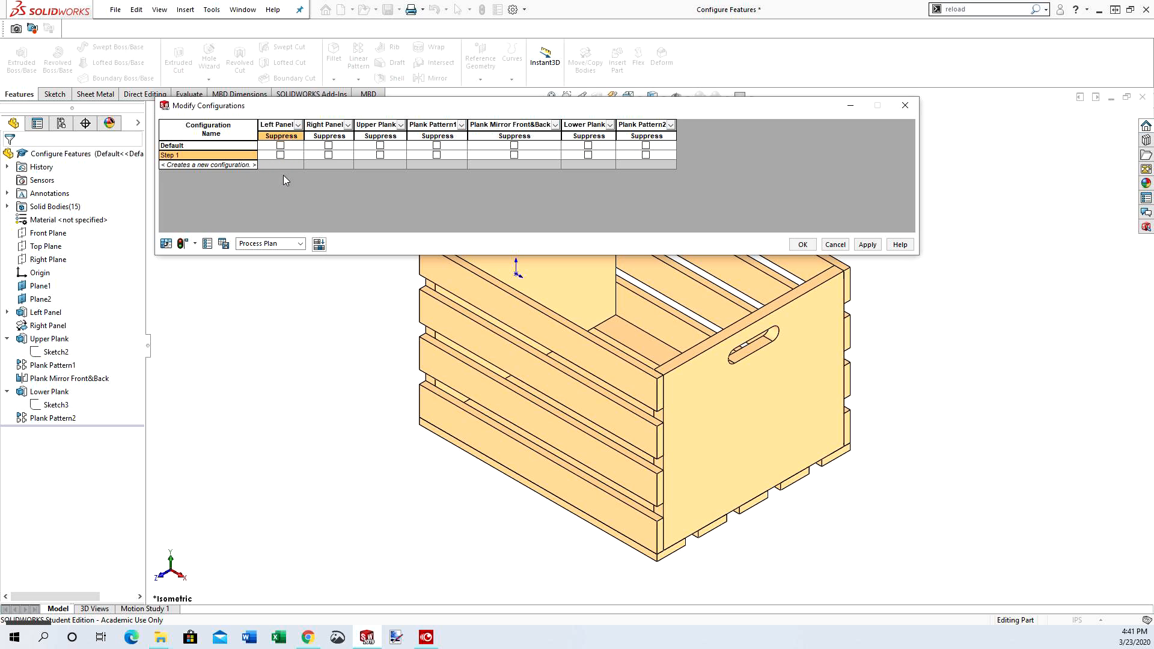
click(381, 154)
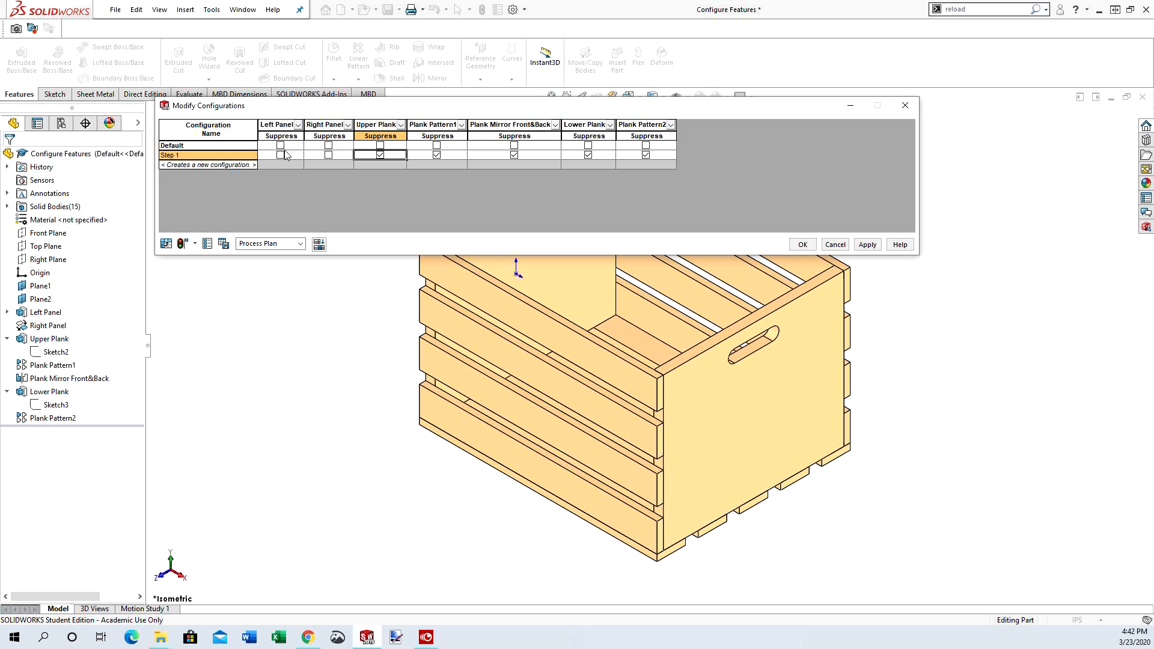
Add a configuration named "Step 2" with Plank Mirror Front&Back, Lower Plank and Plank Pattern2 suppressed
click(226, 165)
double_click(216, 167)
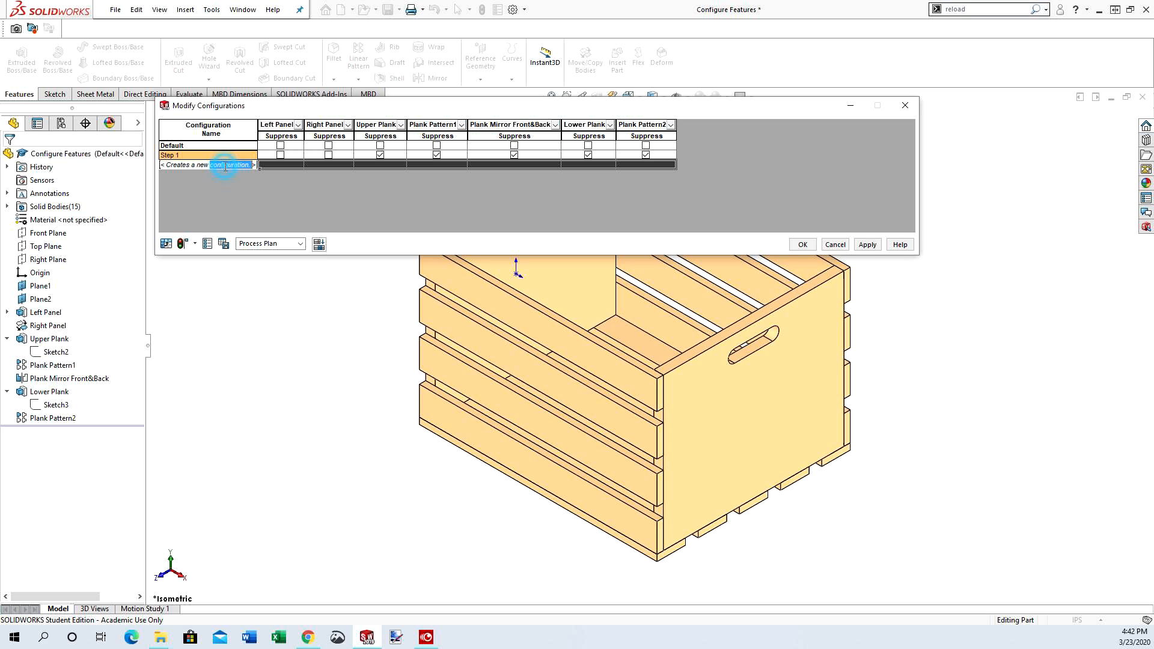
click(197, 168)
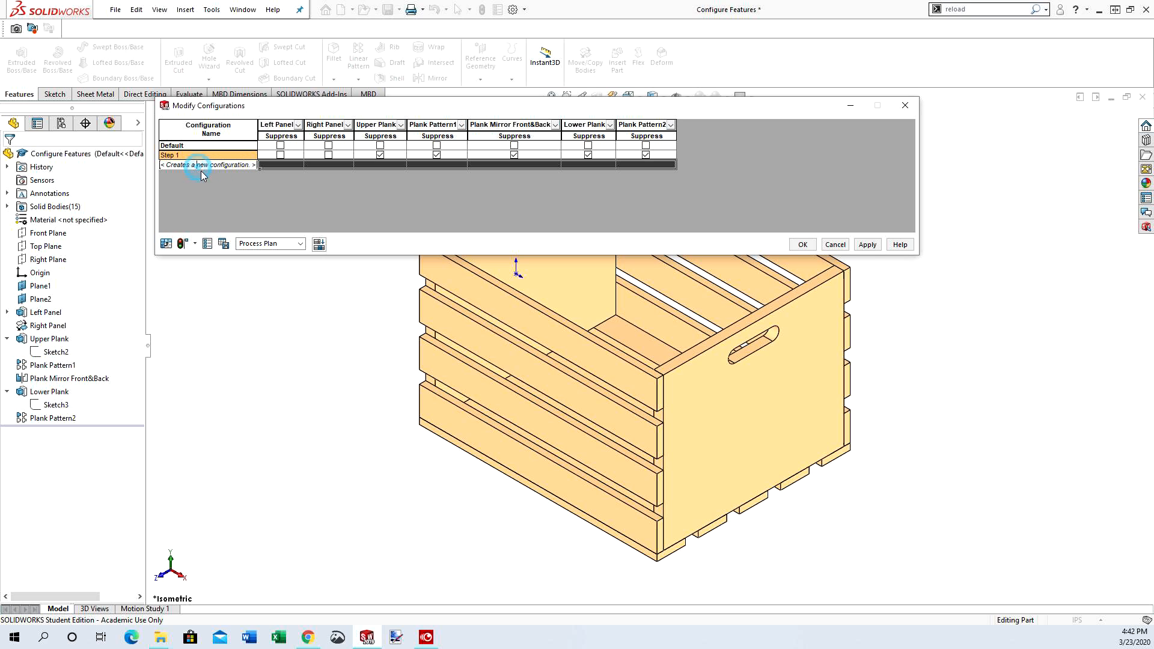
drag(164, 164, 283, 159)
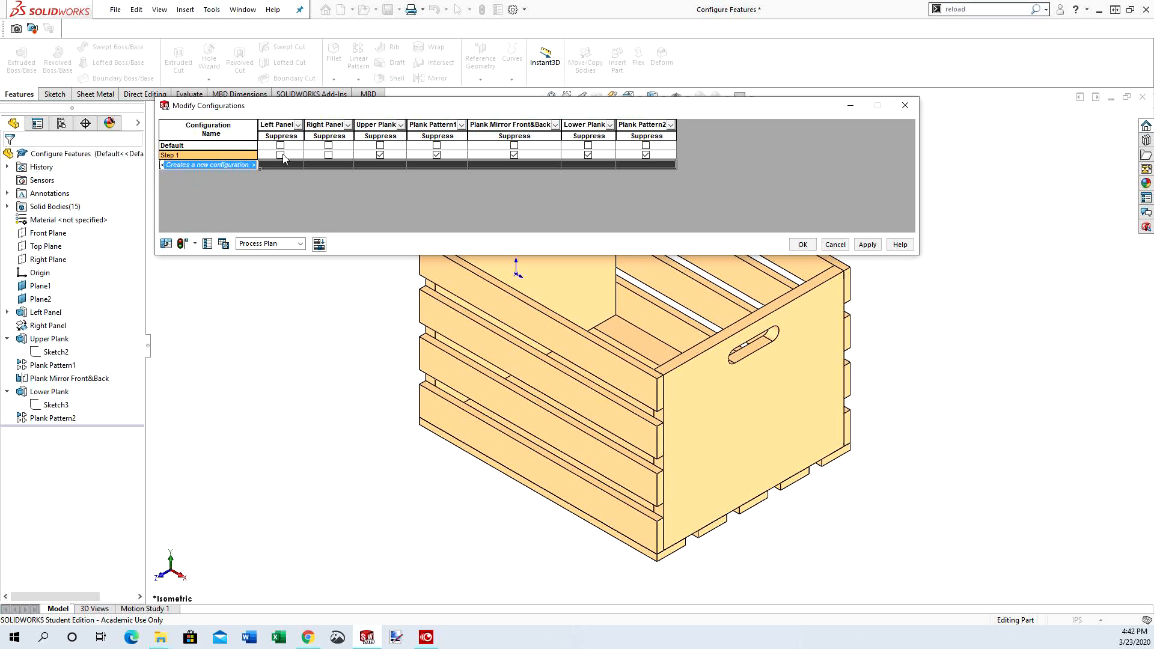
text(S)
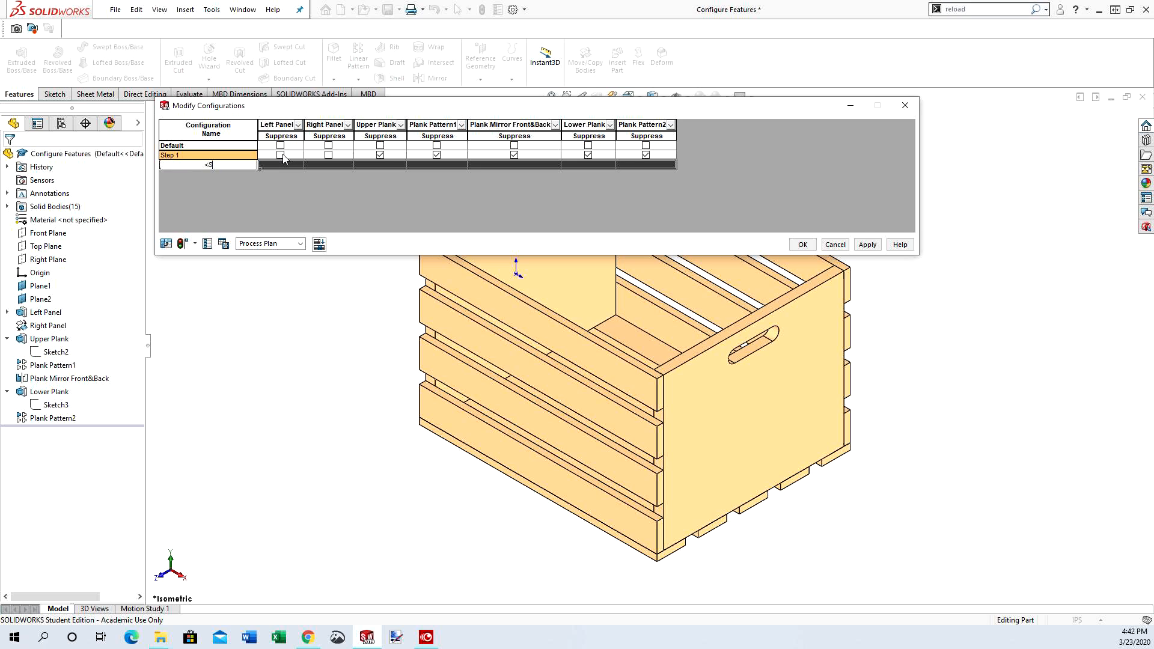
text(tep 2)
click(320, 166)
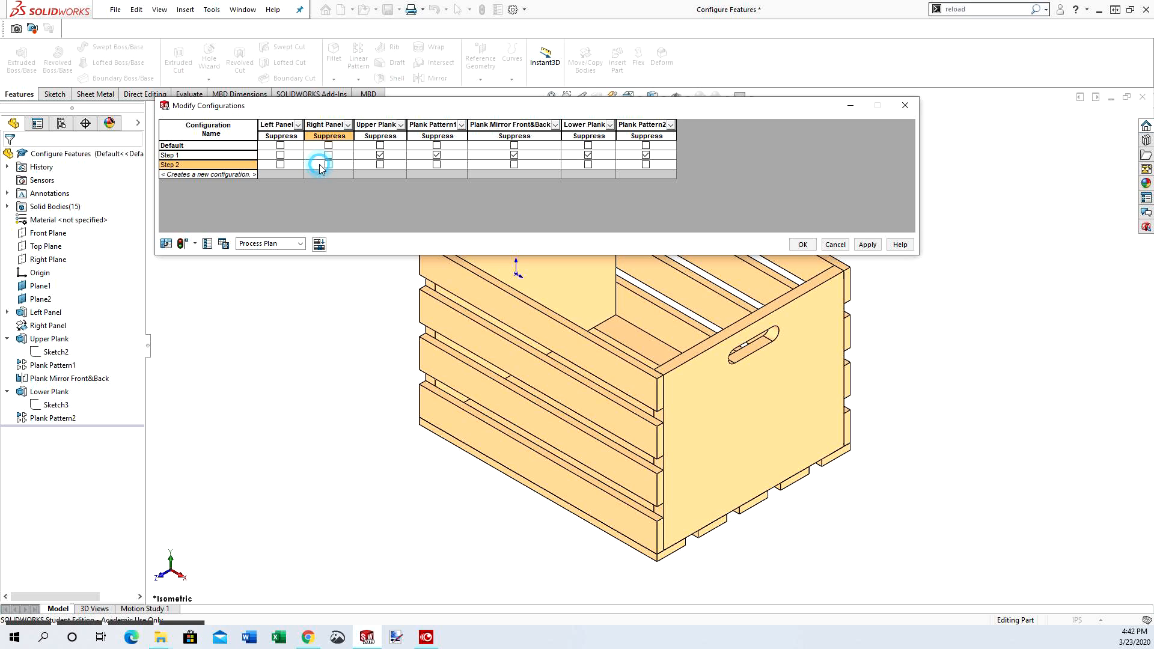
click(514, 164)
click(588, 164)
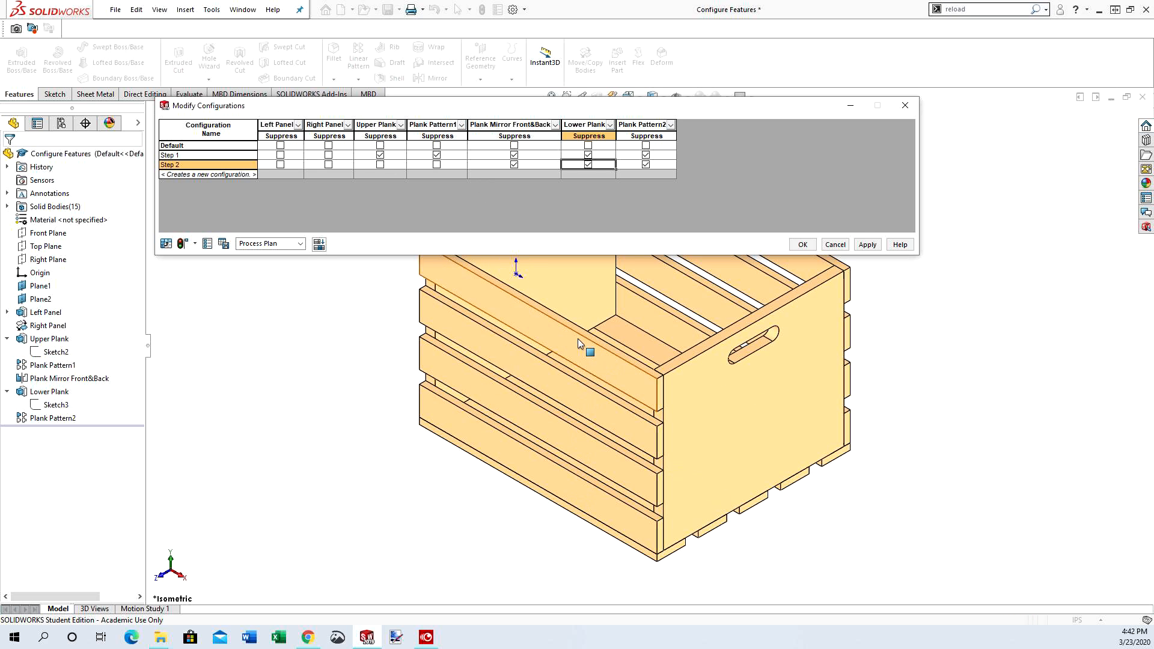
Add a configuration named "Step 3" with Lower Plank and Plank Pattern2 suppressed
click(176, 176)
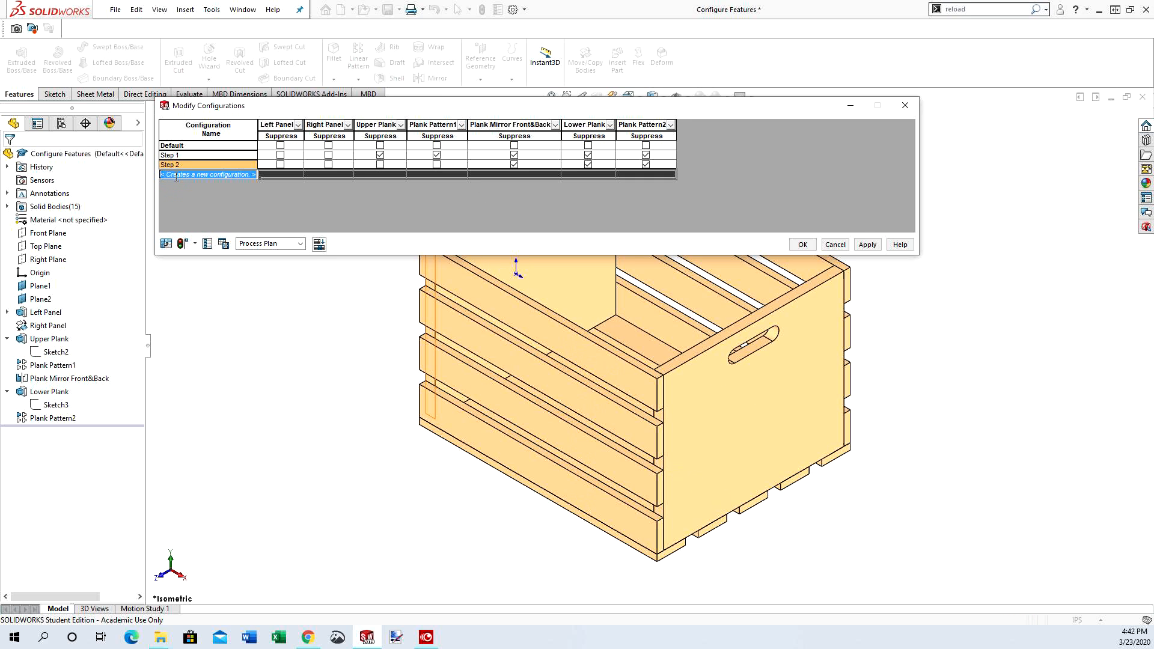
text(Step)
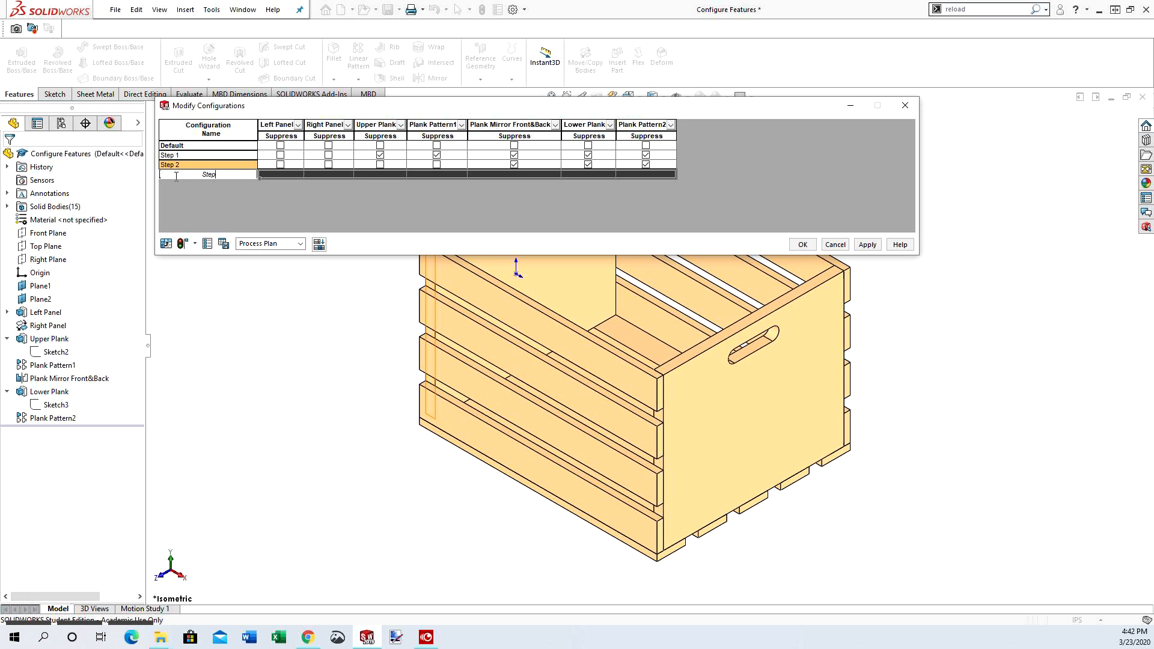
text( 3)
click(283, 175)
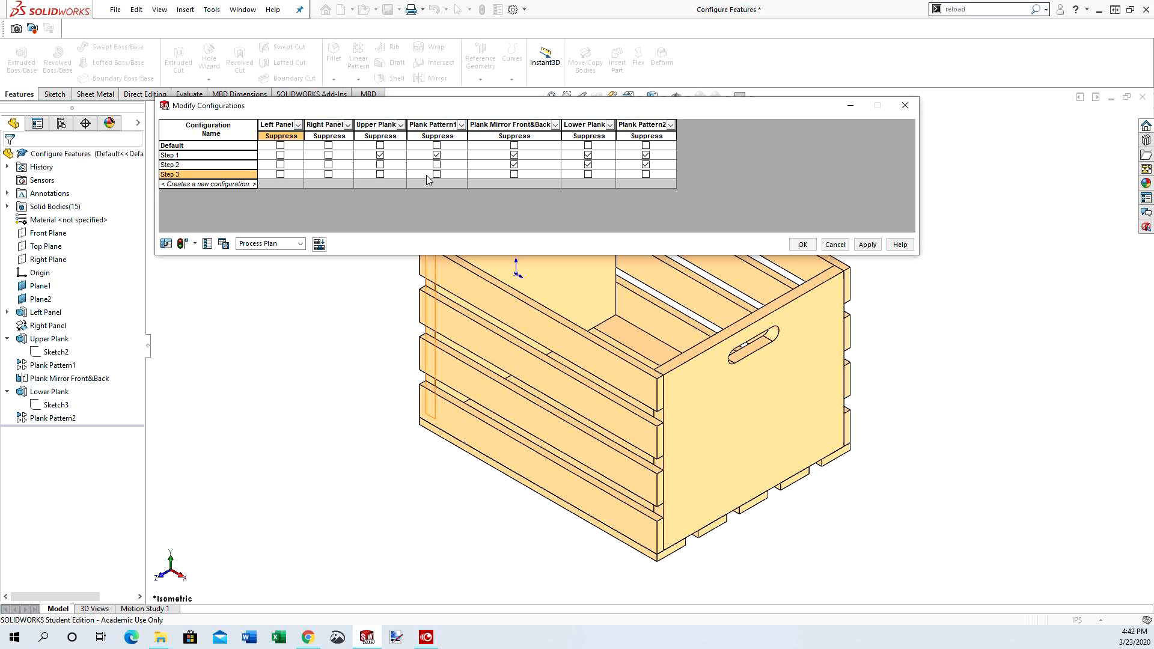
click(645, 175)
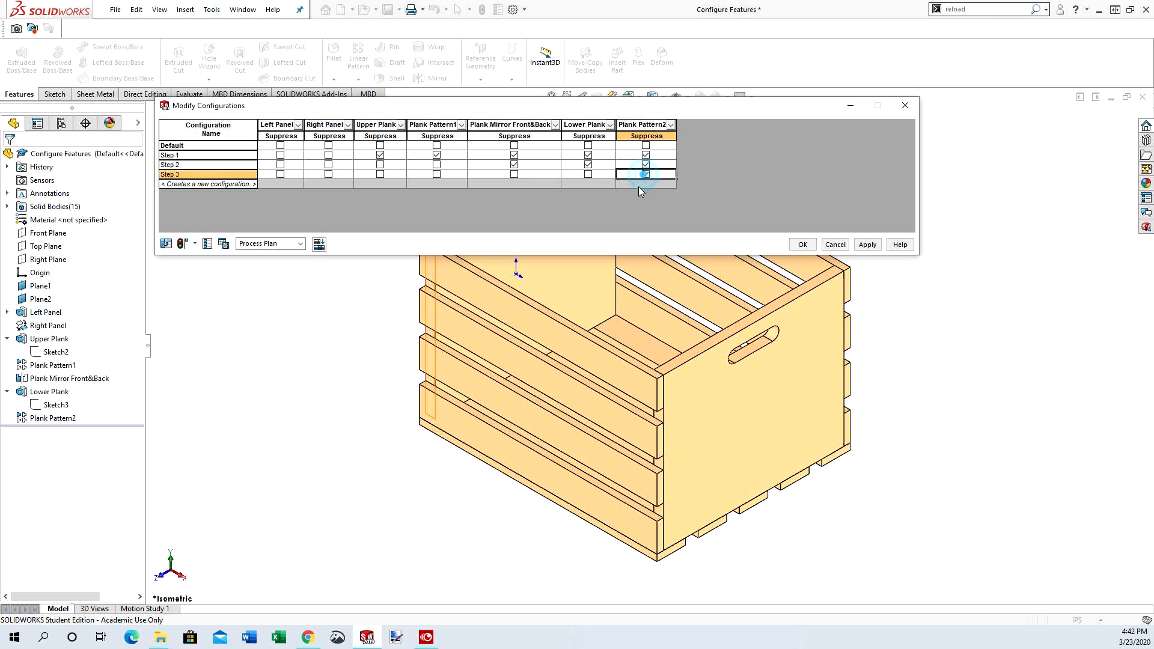
click(589, 174)
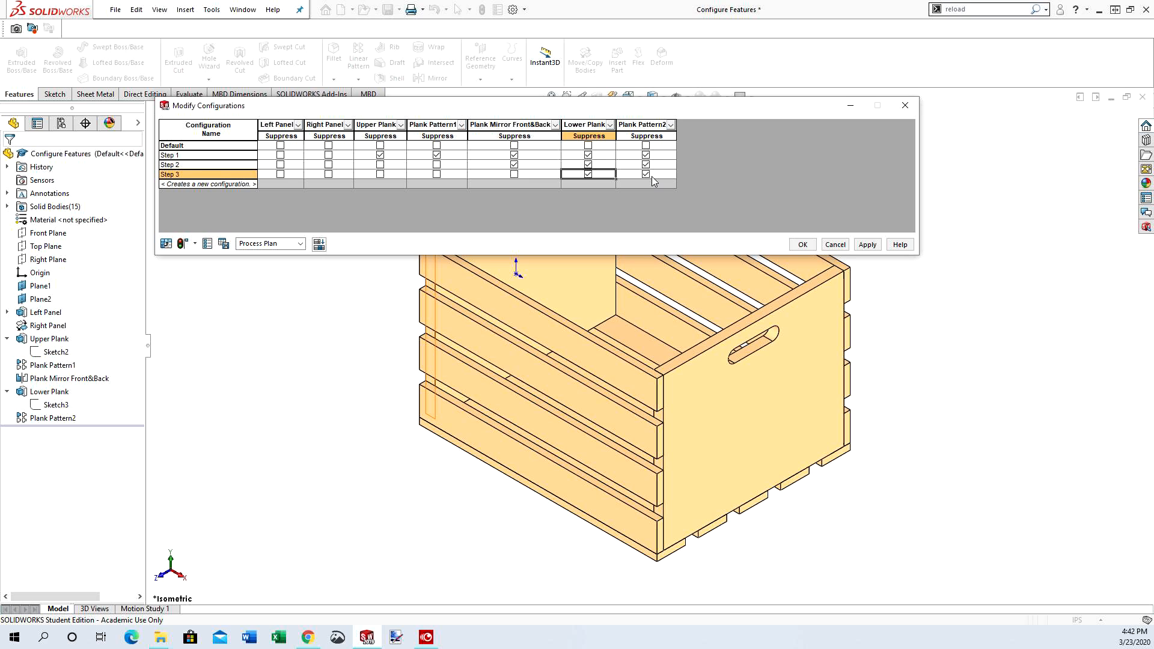
Rename the Default configuration as "Step 4", then apply and close the configuration table
click(175, 145)
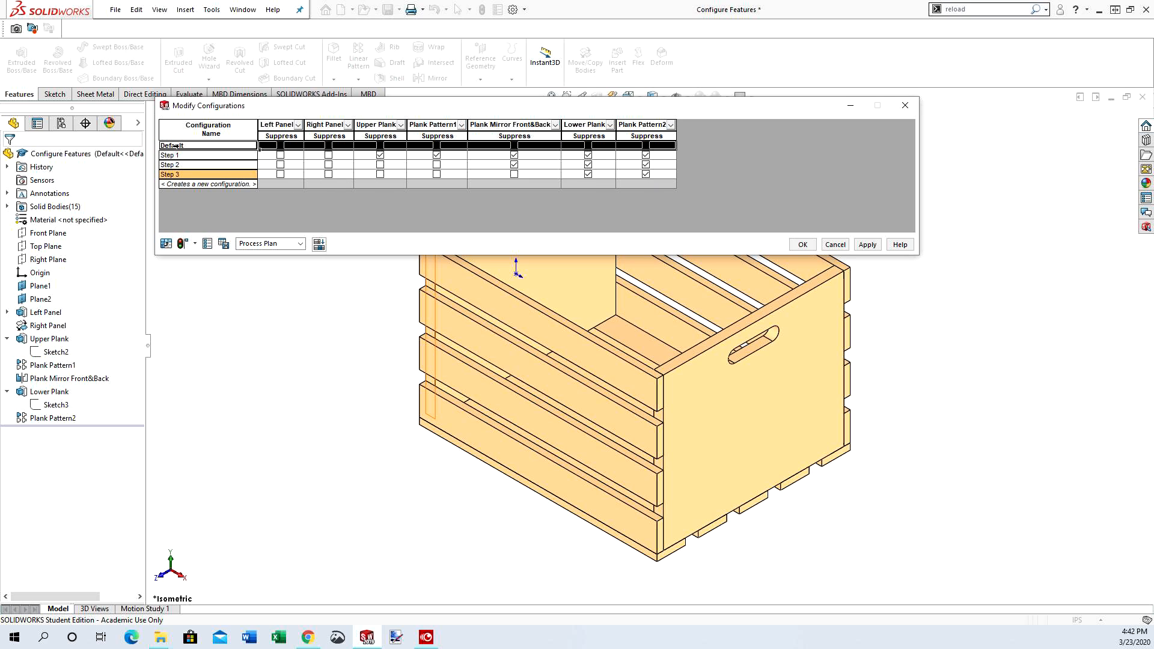
right_click(175, 146)
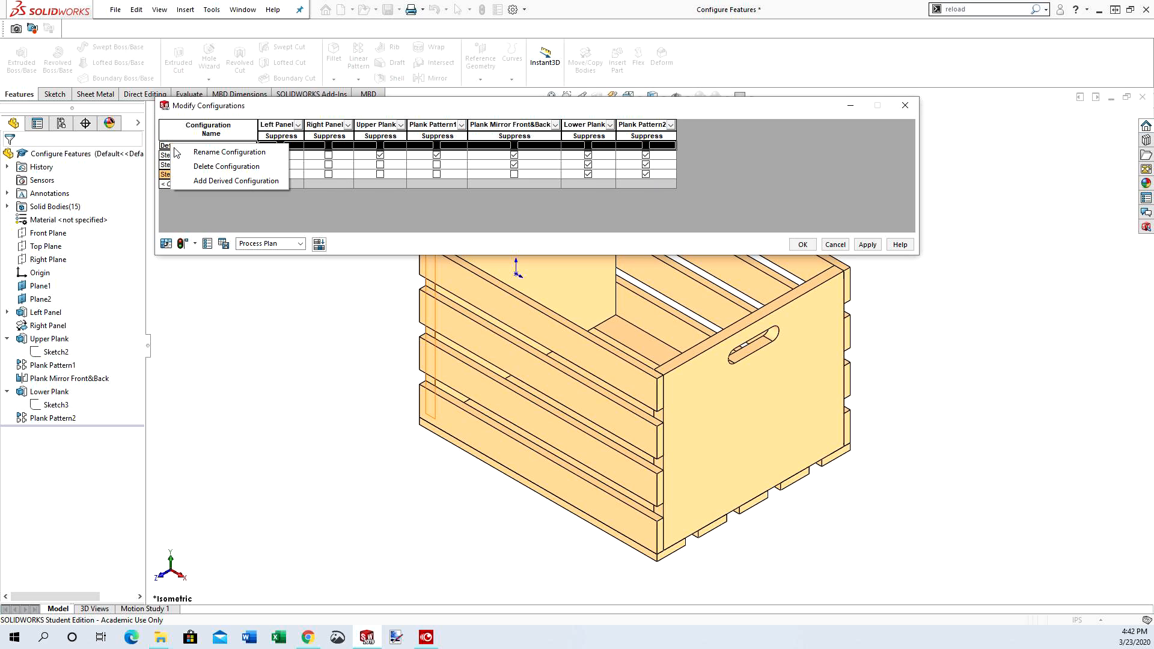
click(206, 154)
text(S)
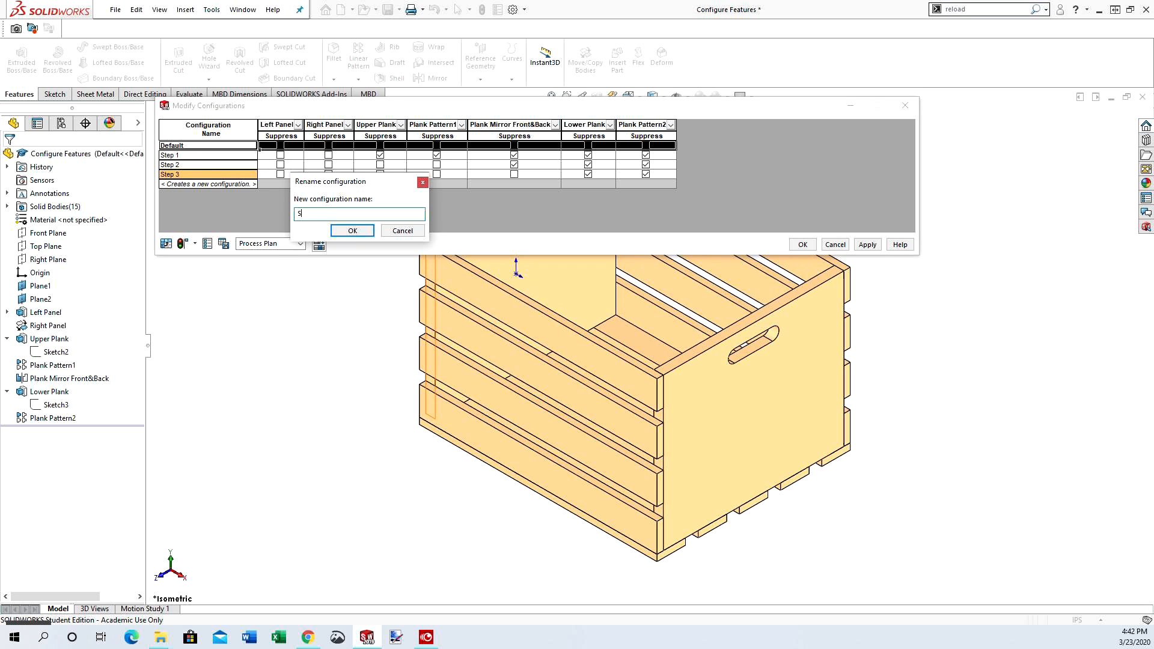
text(tep 4)
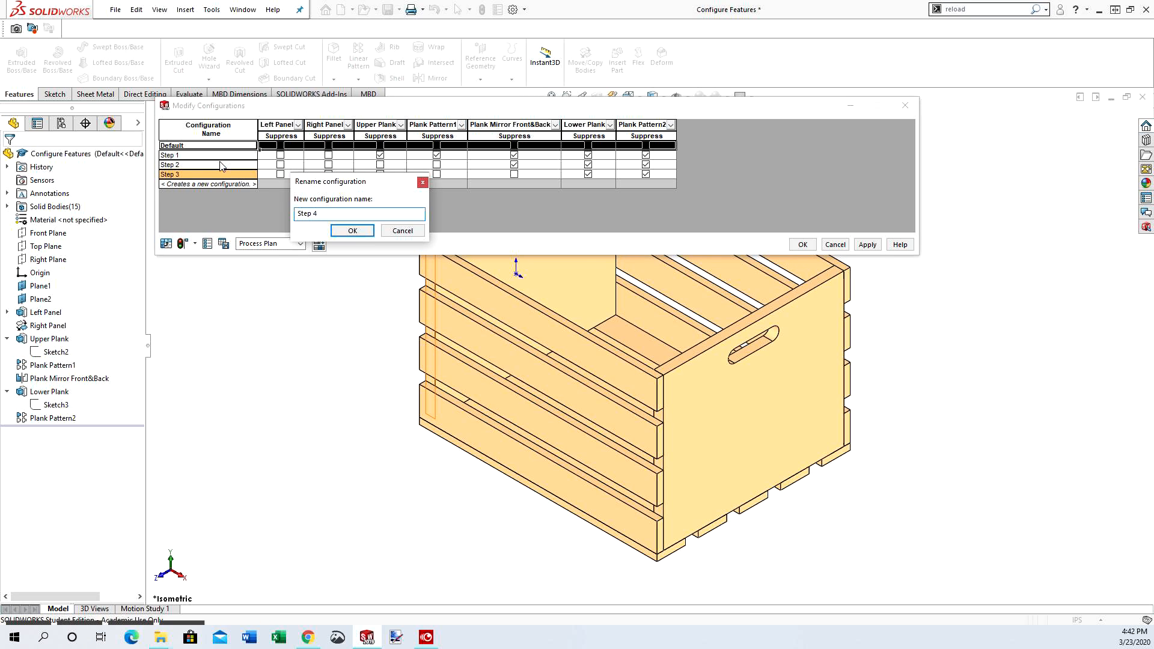
click(356, 233)
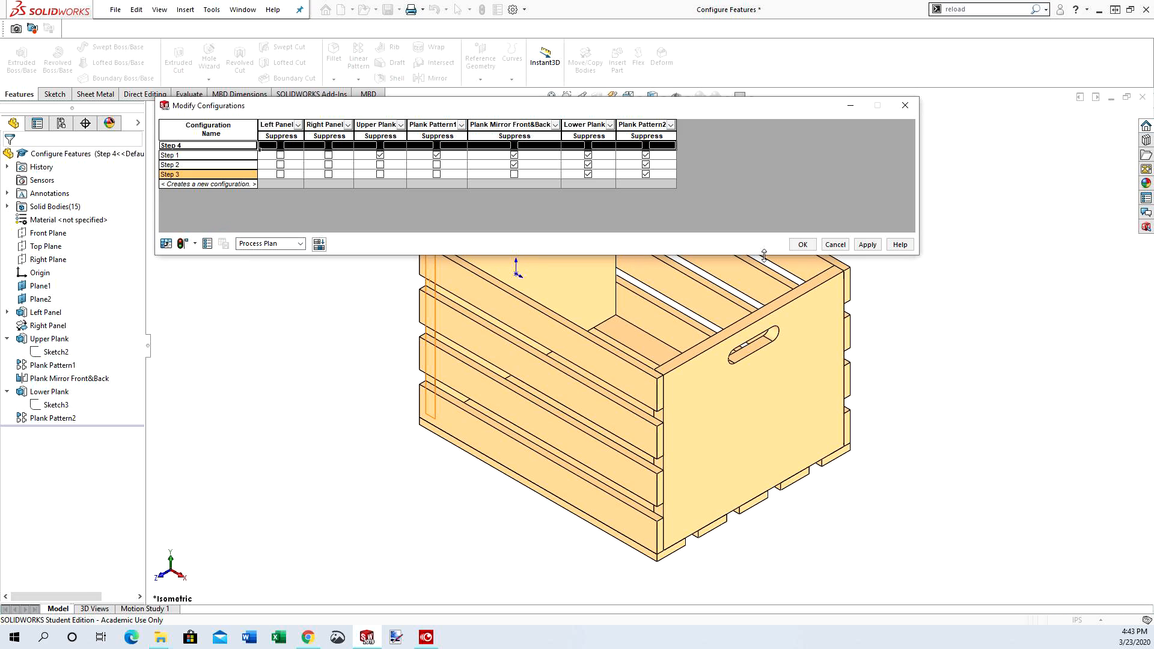
click(866, 245)
click(804, 244)
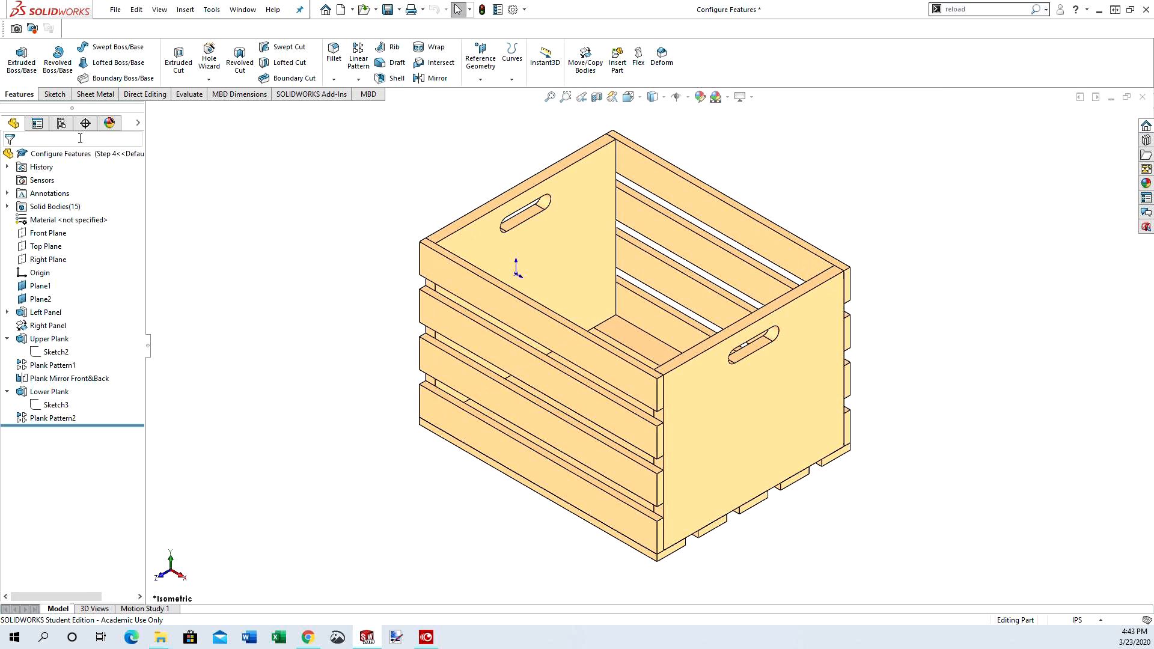
Show the configurations below the feature tree and activate Step 1, Step 2, Step 3 and Step 4 in turn to check each assembly stage
drag(74, 111, 59, 369)
click(62, 387)
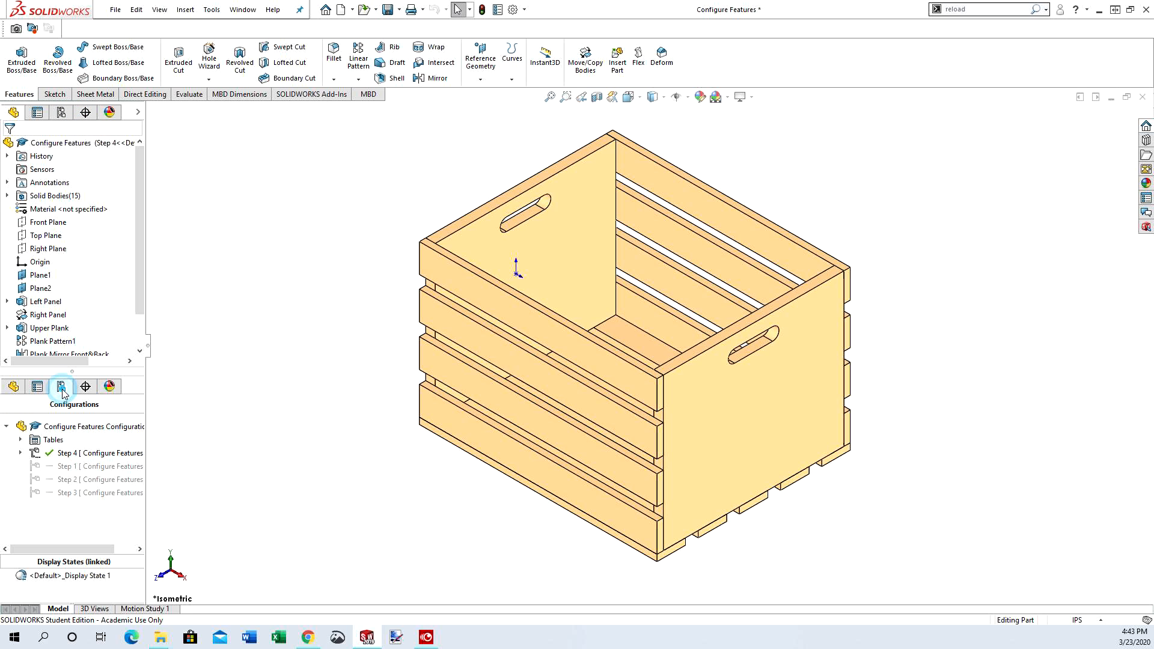
double_click(71, 468)
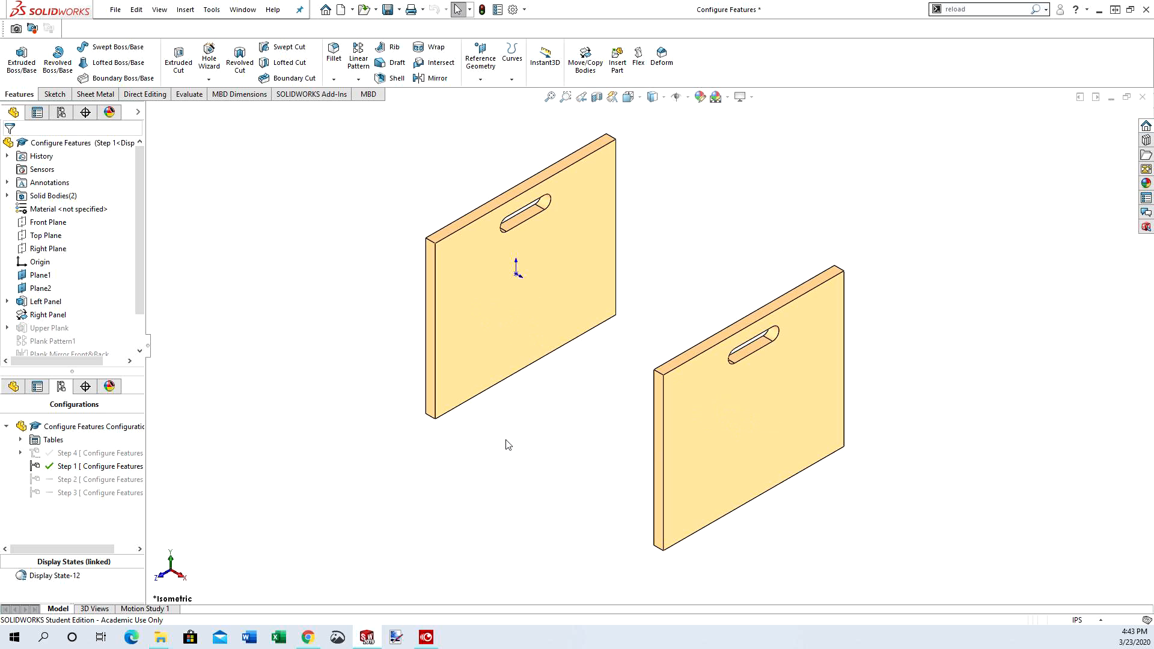
double_click(77, 485)
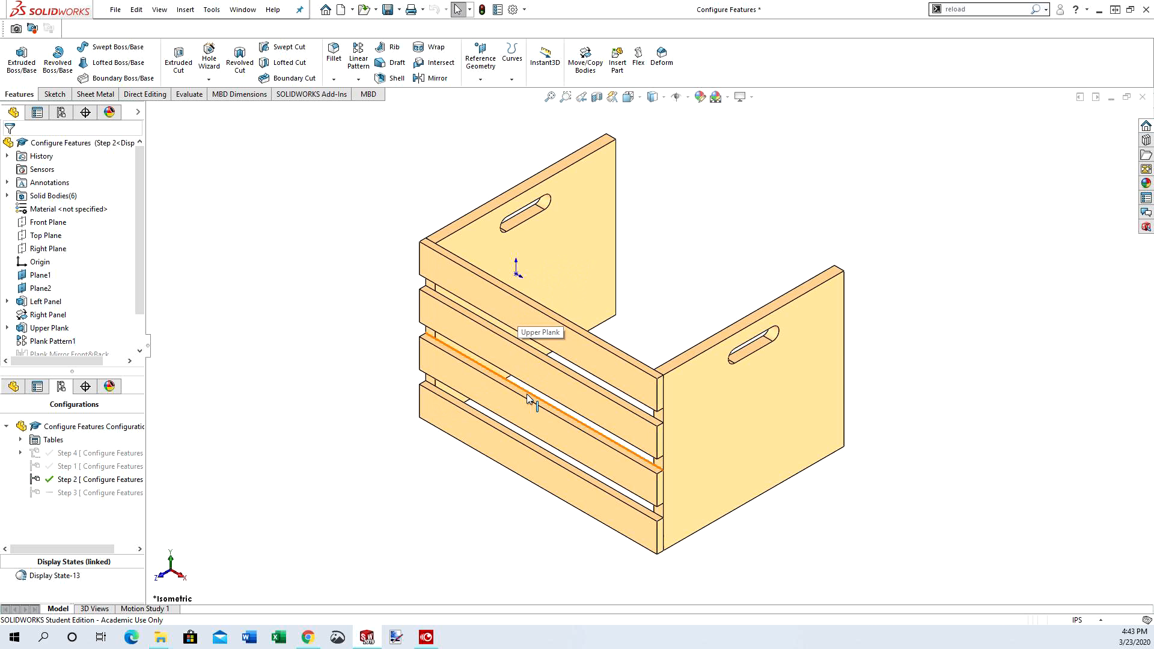
double_click(86, 493)
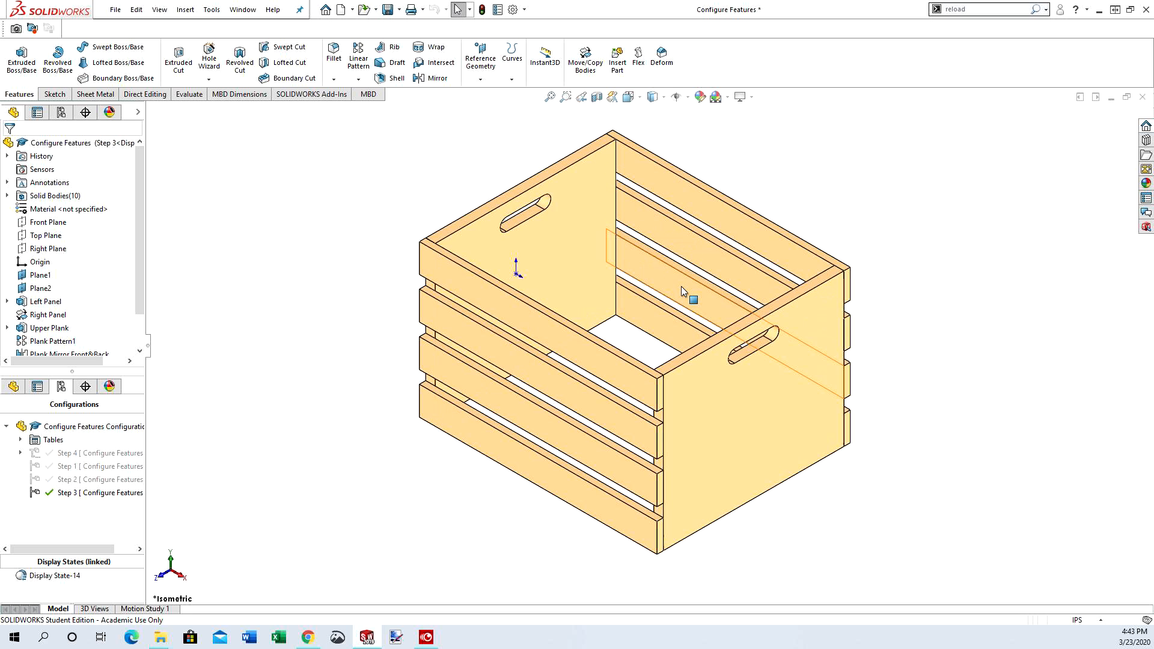
double_click(105, 453)
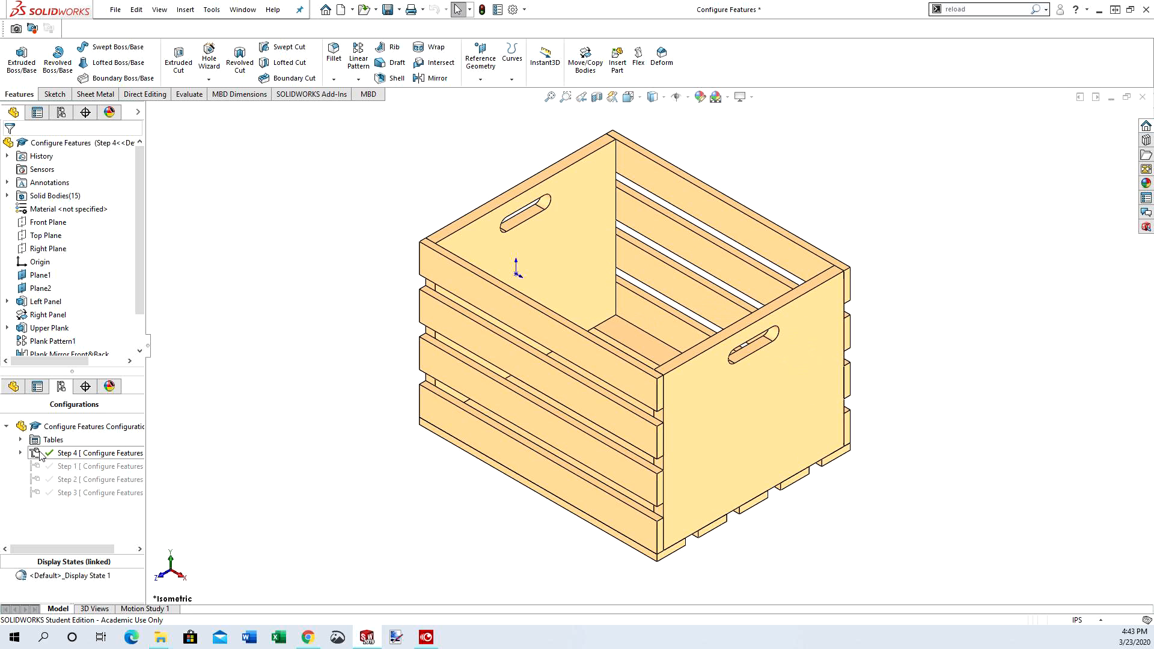
Reorder the configuration list so that Step 4 comes after Step 3
drag(40, 455, 40, 502)
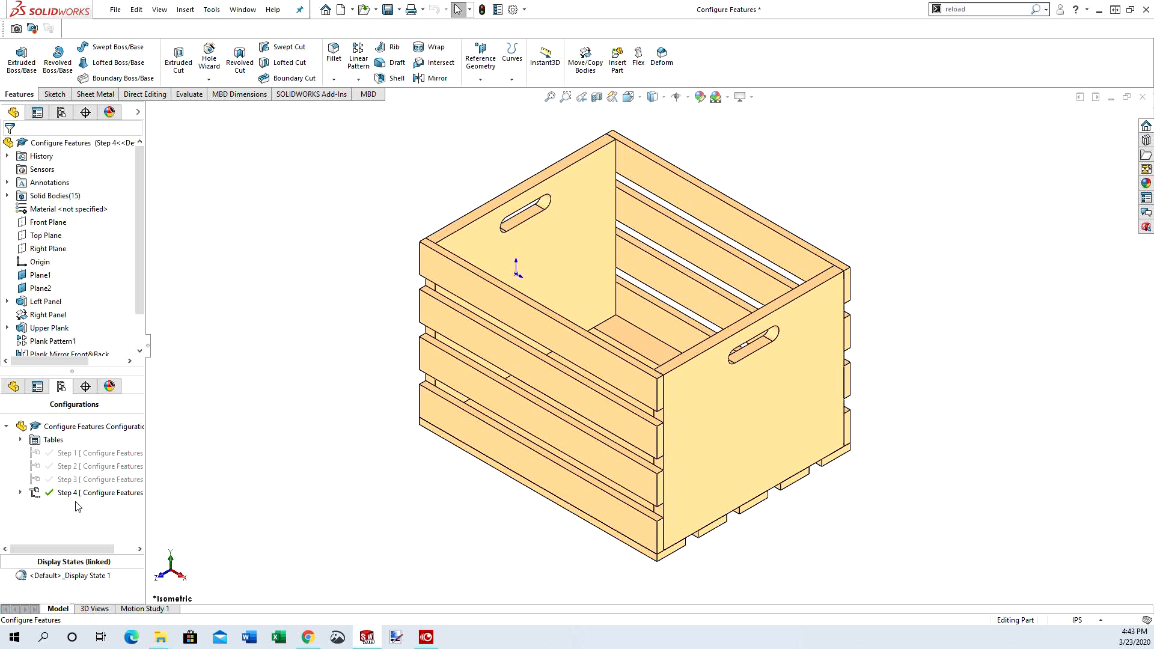
middle_drag(673, 290, 686, 246)
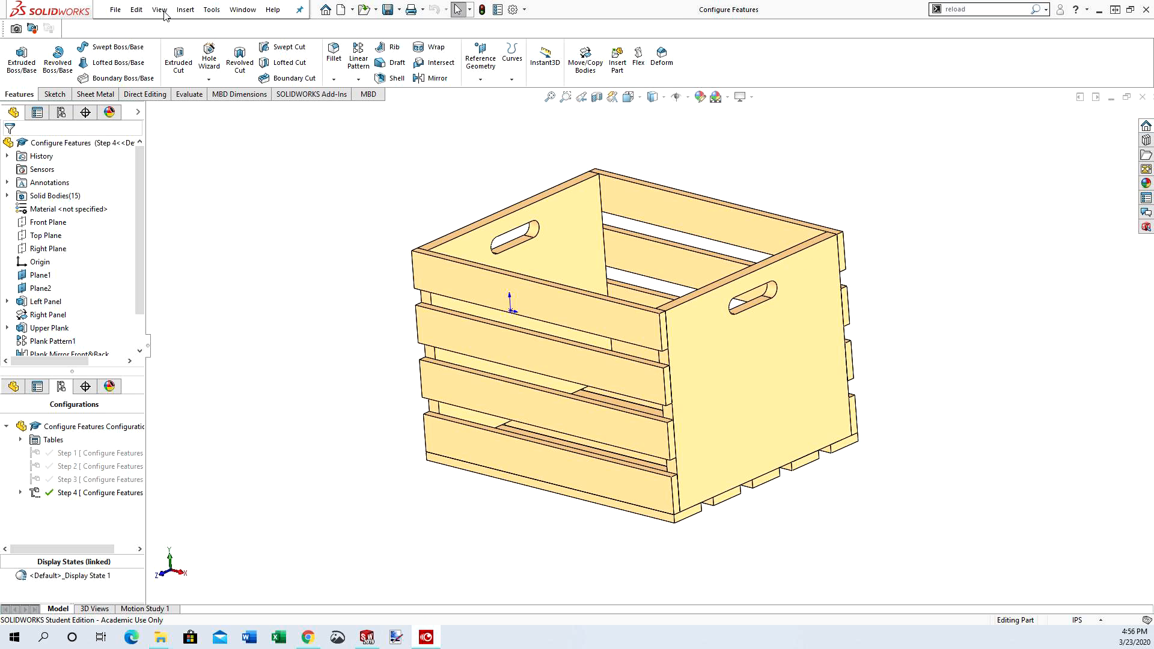
Insert an auto-created design table and enlarge its window so all the columns fit
click(185, 10)
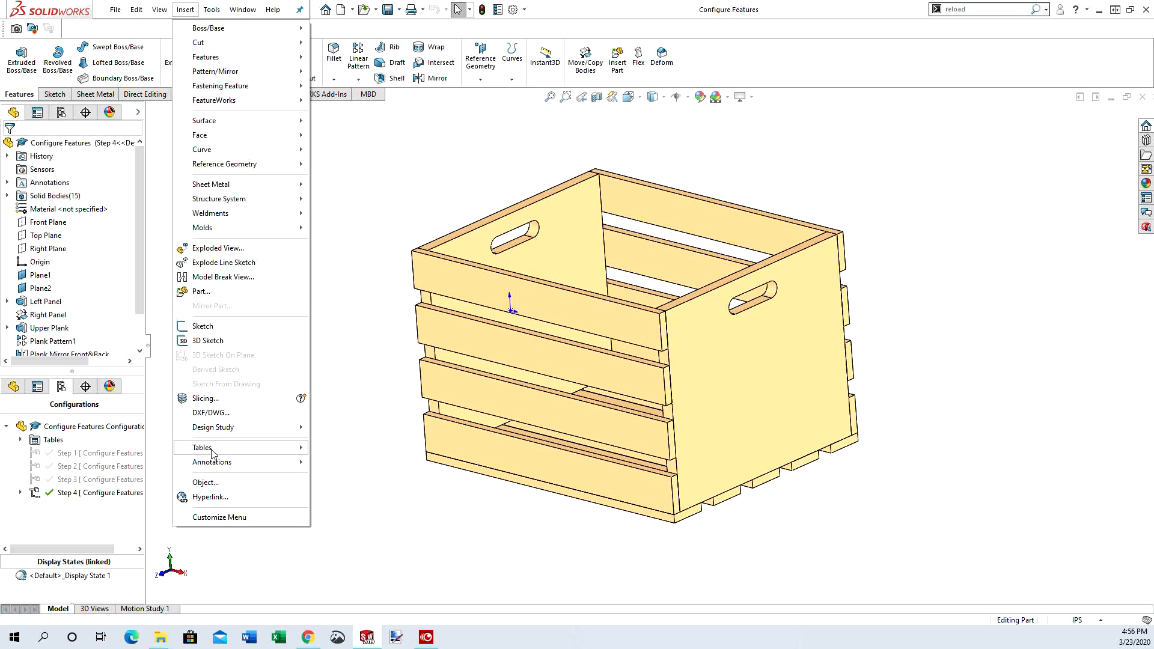
mouse_move(211, 454)
click(337, 463)
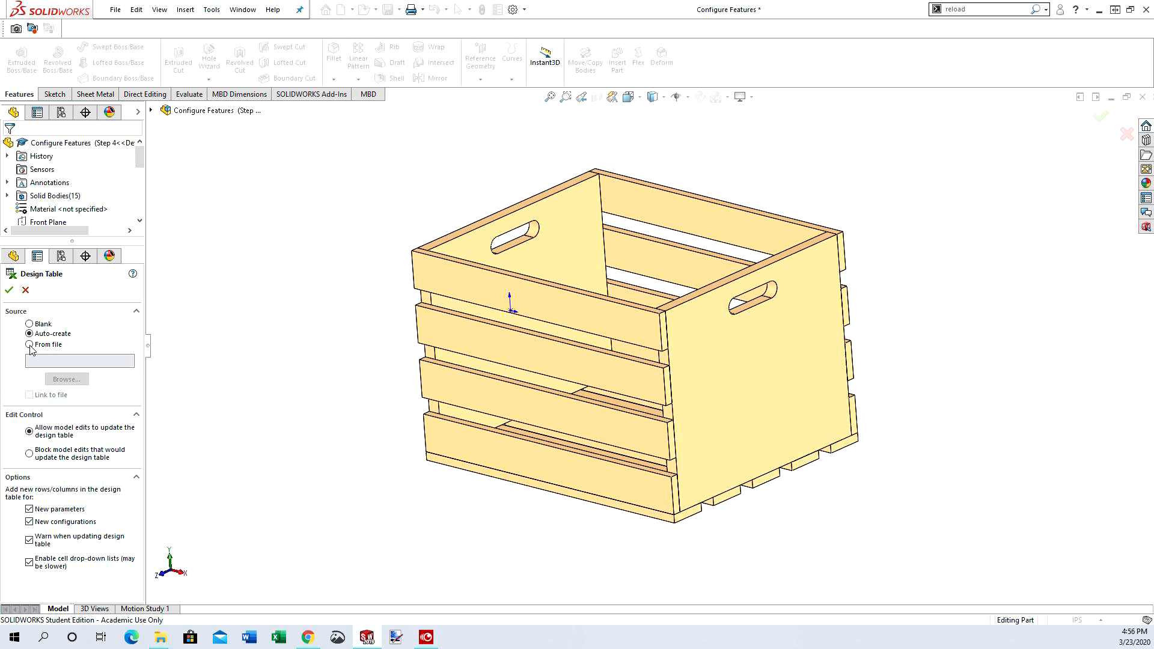
click(9, 290)
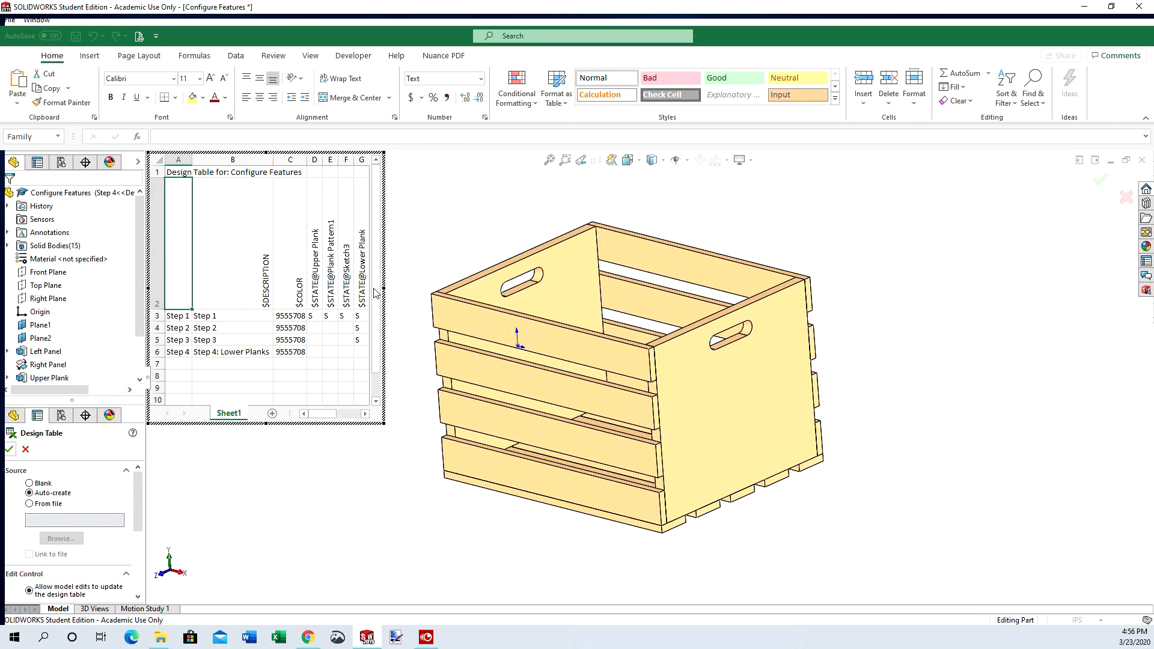
drag(383, 288, 549, 282)
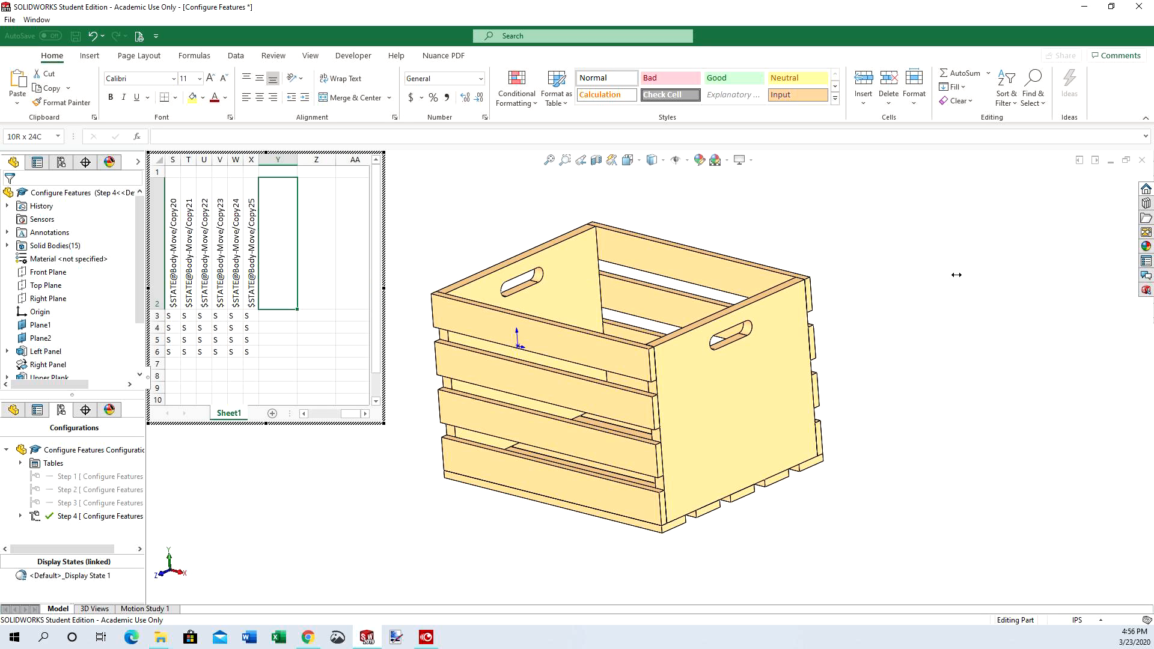
drag(956, 275, 961, 277)
drag(803, 416, 678, 433)
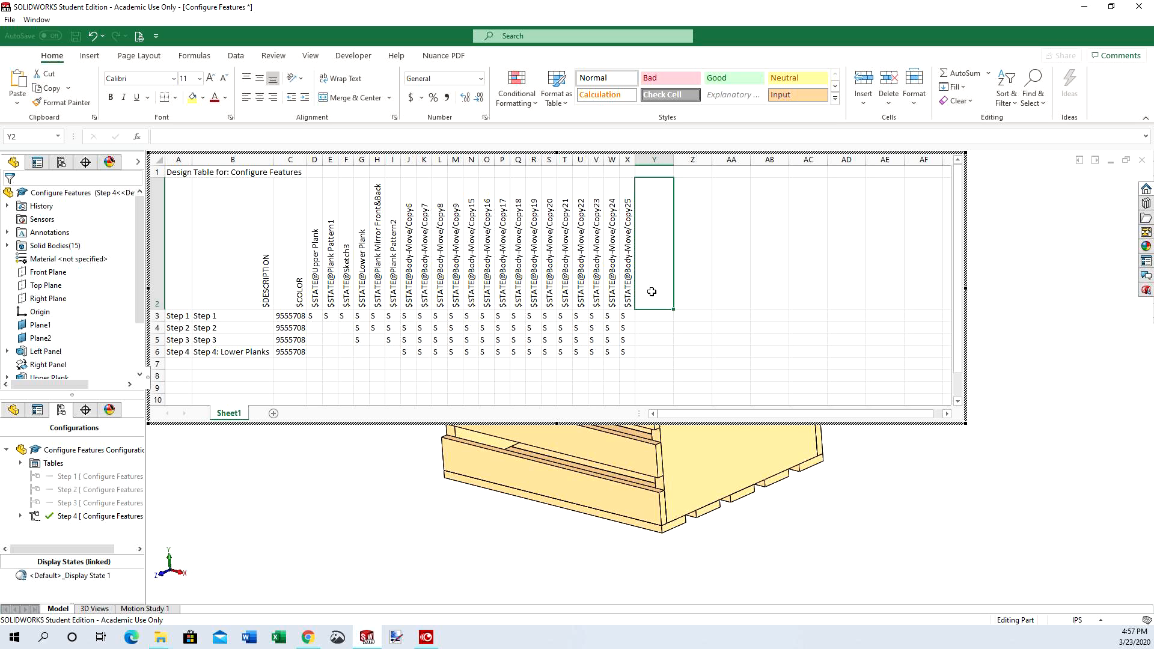
Enter the header "$LIBRARY:MATERIAL@Configure Features" in Y2 and "SOLIDWORKS Materials:Cedar" for Step 1 in Y3
key(super+v)
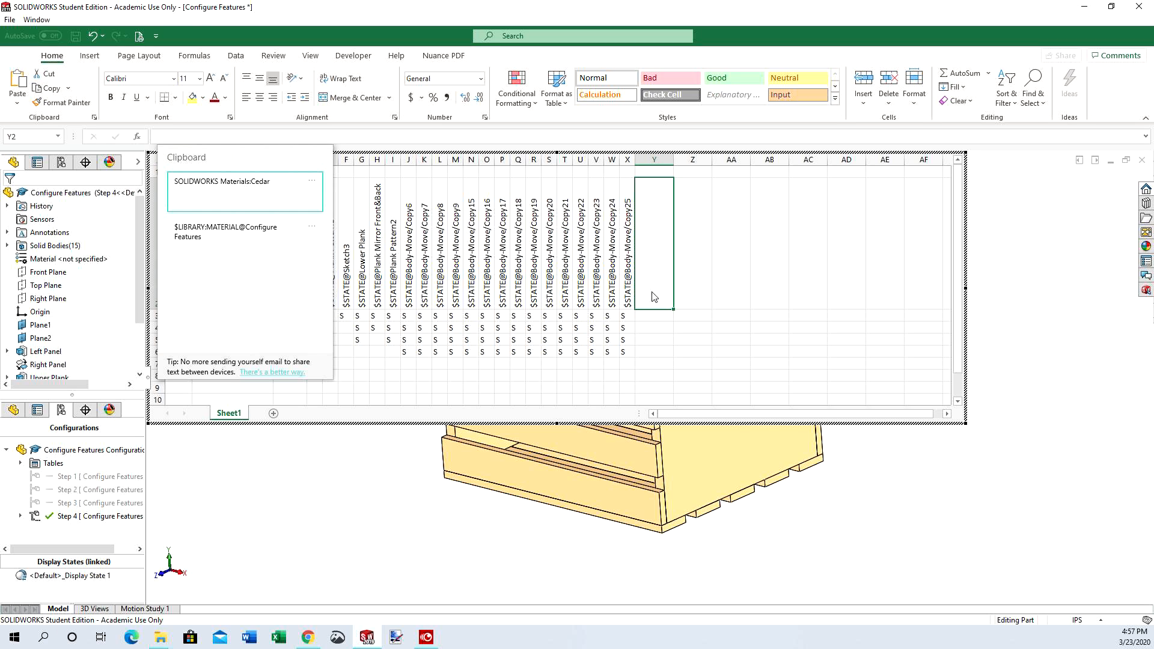
click(236, 241)
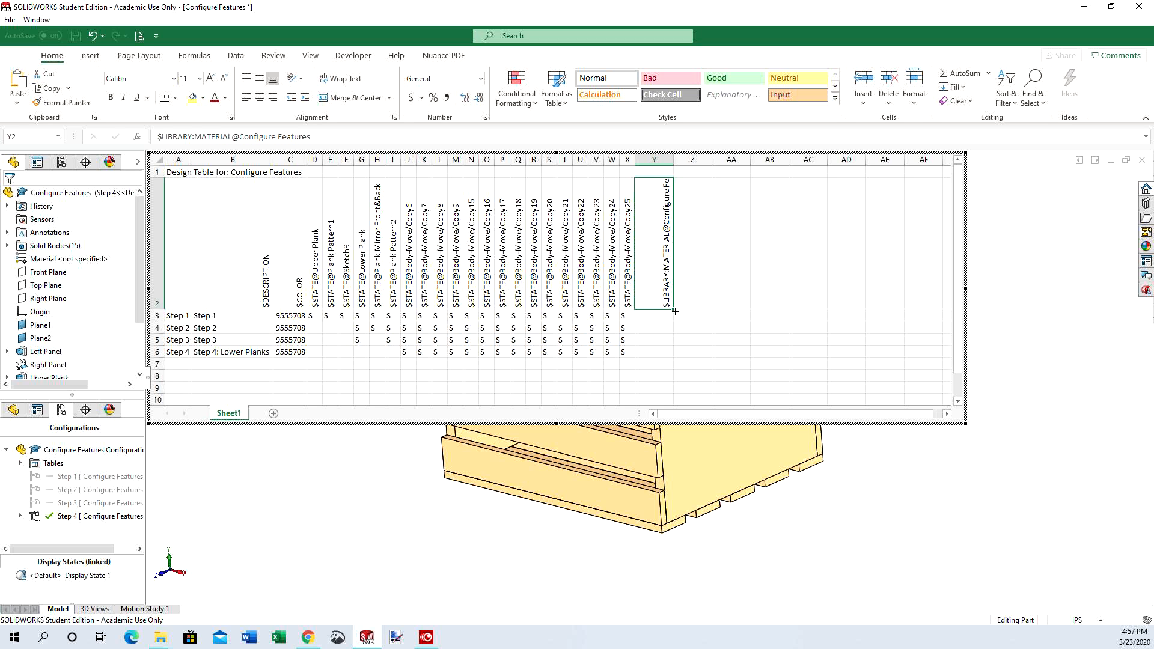
click(656, 316)
double_click(656, 316)
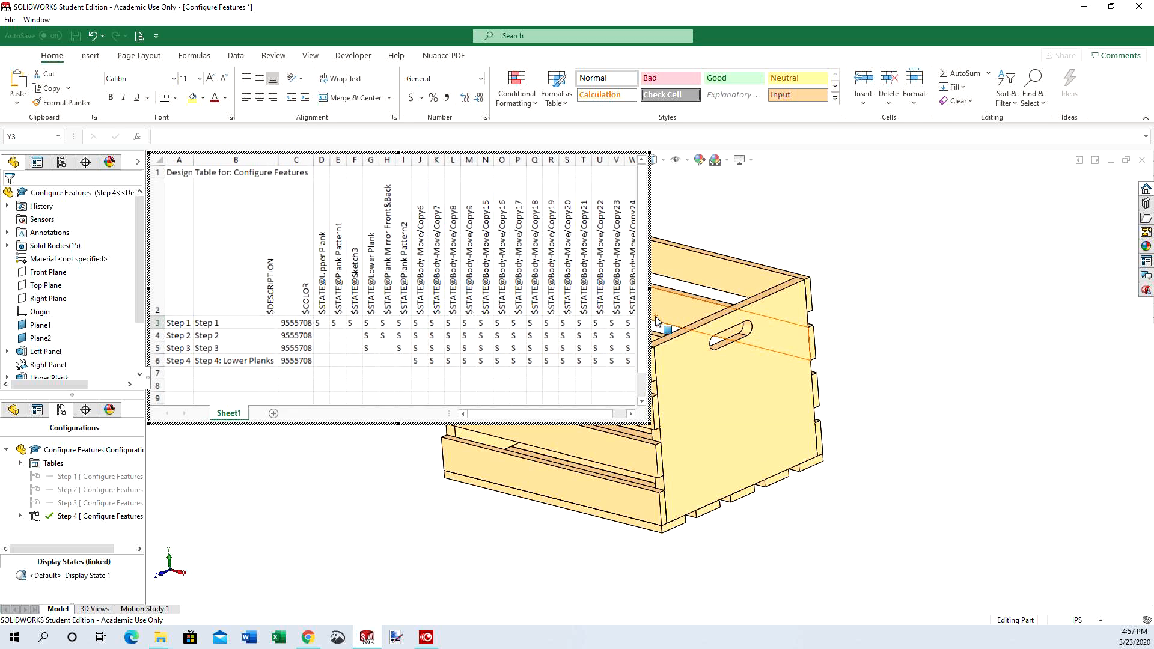
key(super+v)
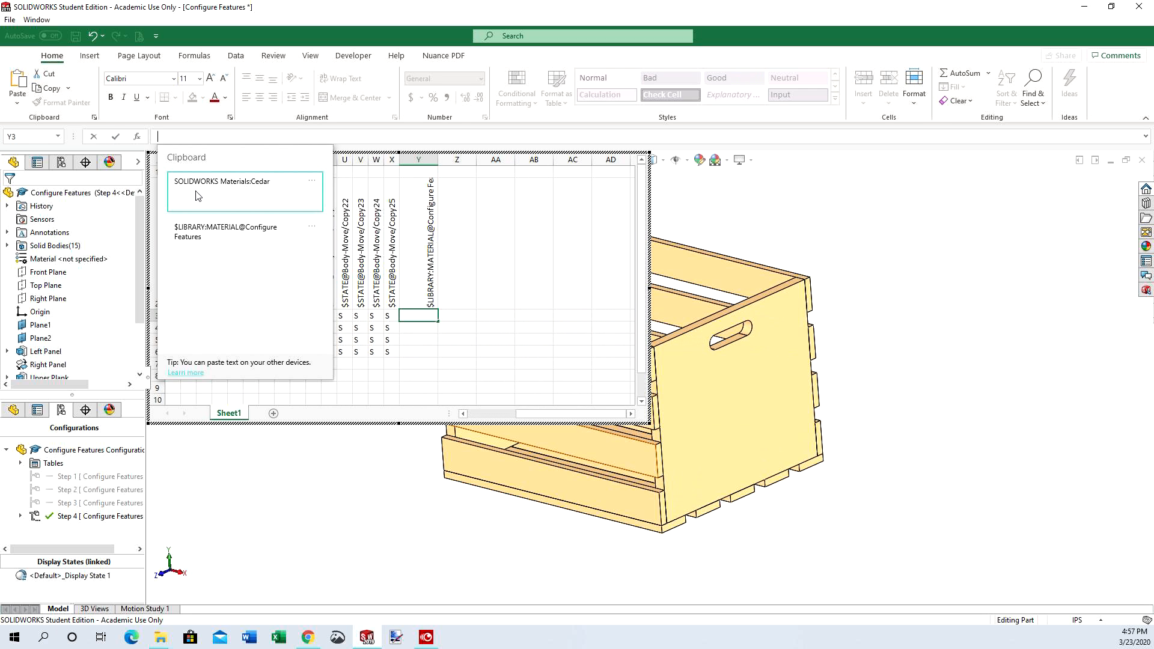
click(201, 195)
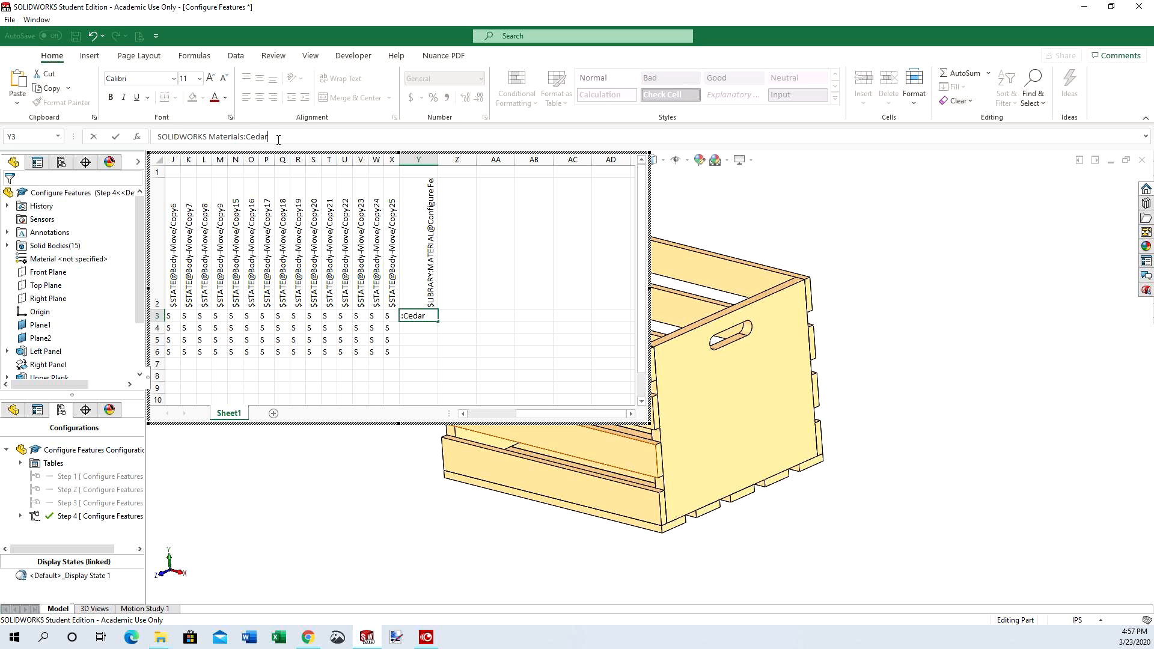
click(116, 138)
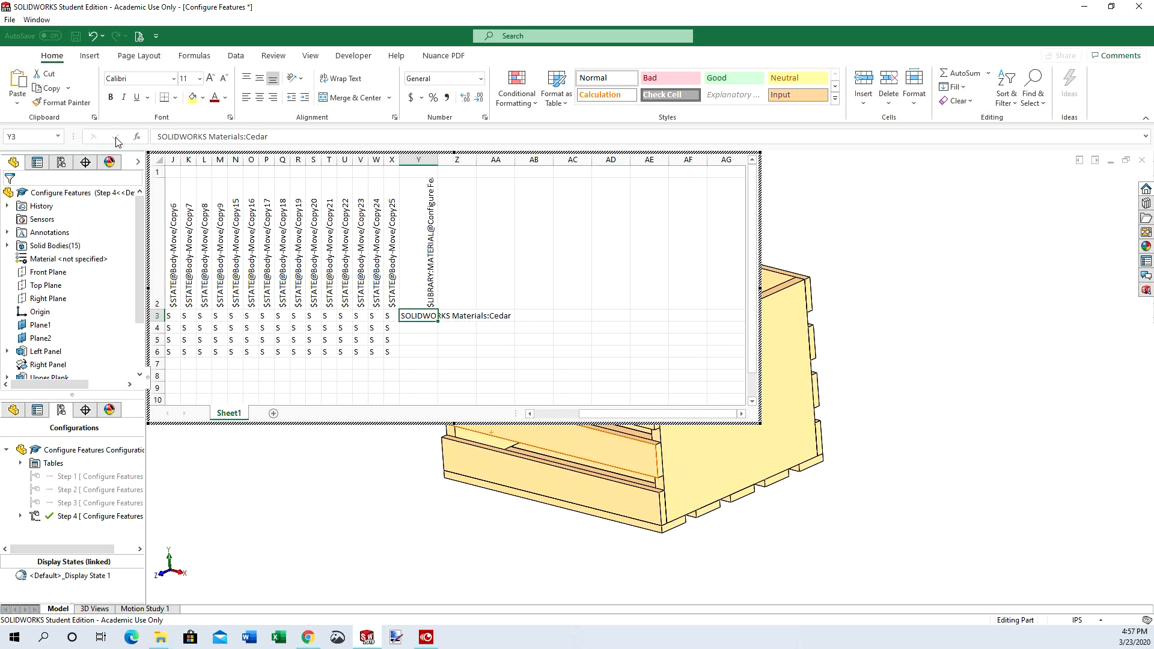
Copy the Cedar material entry from Y3 down through Y6 and fit column Y's width to its contents
right_drag(437, 322, 440, 359)
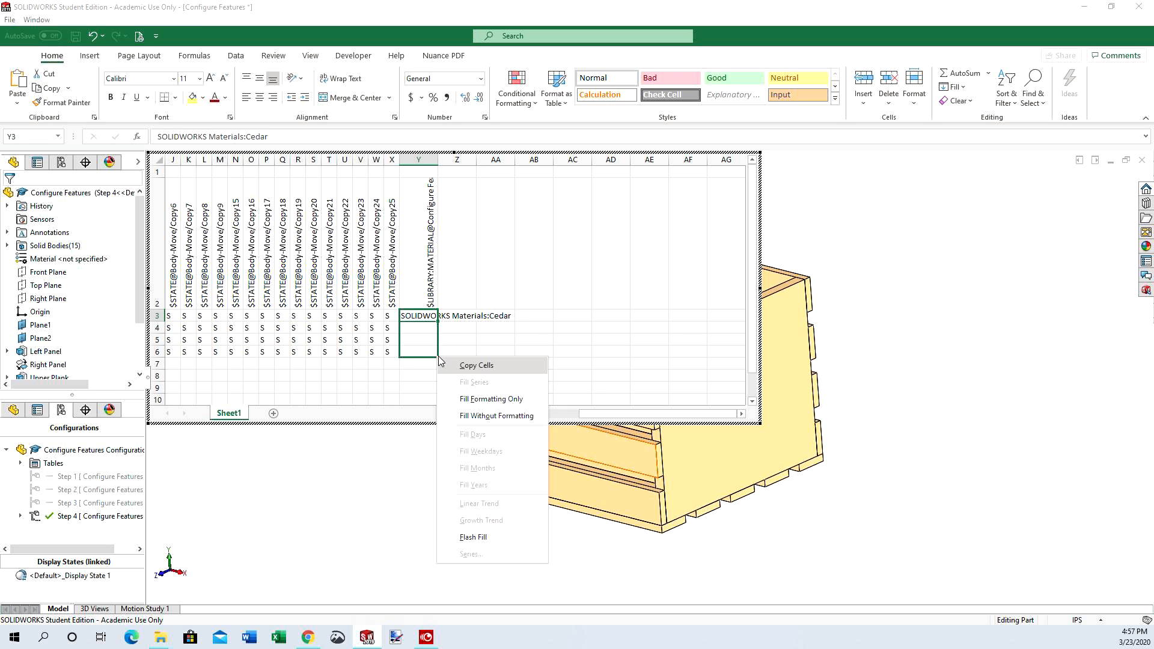
click(468, 367)
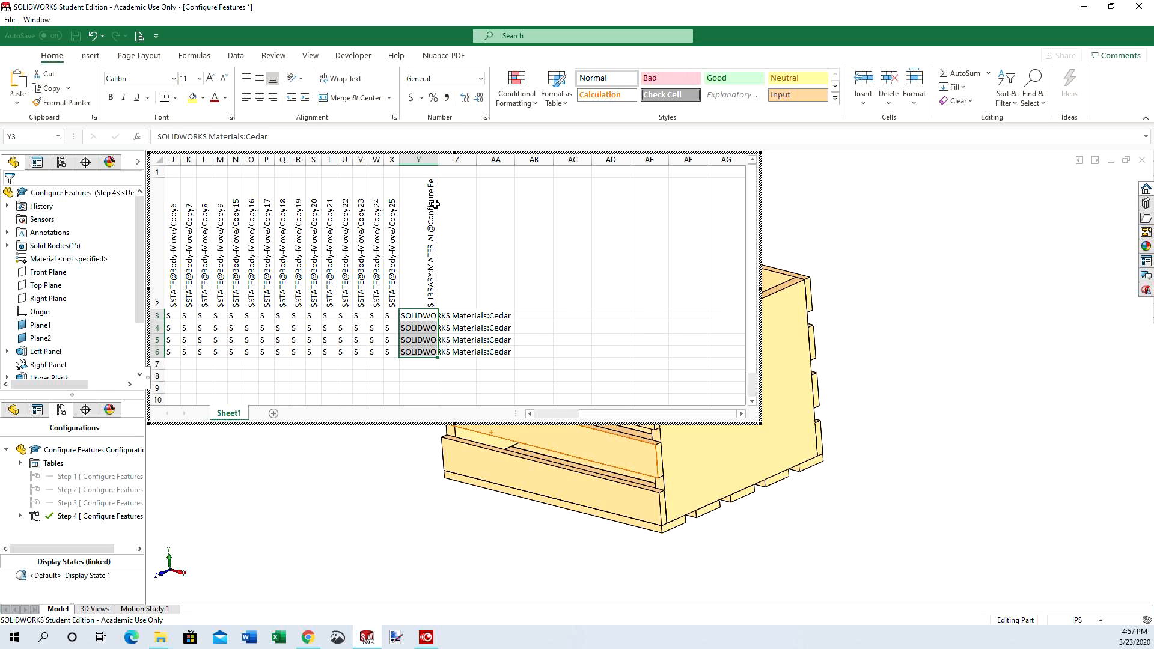
double_click(438, 160)
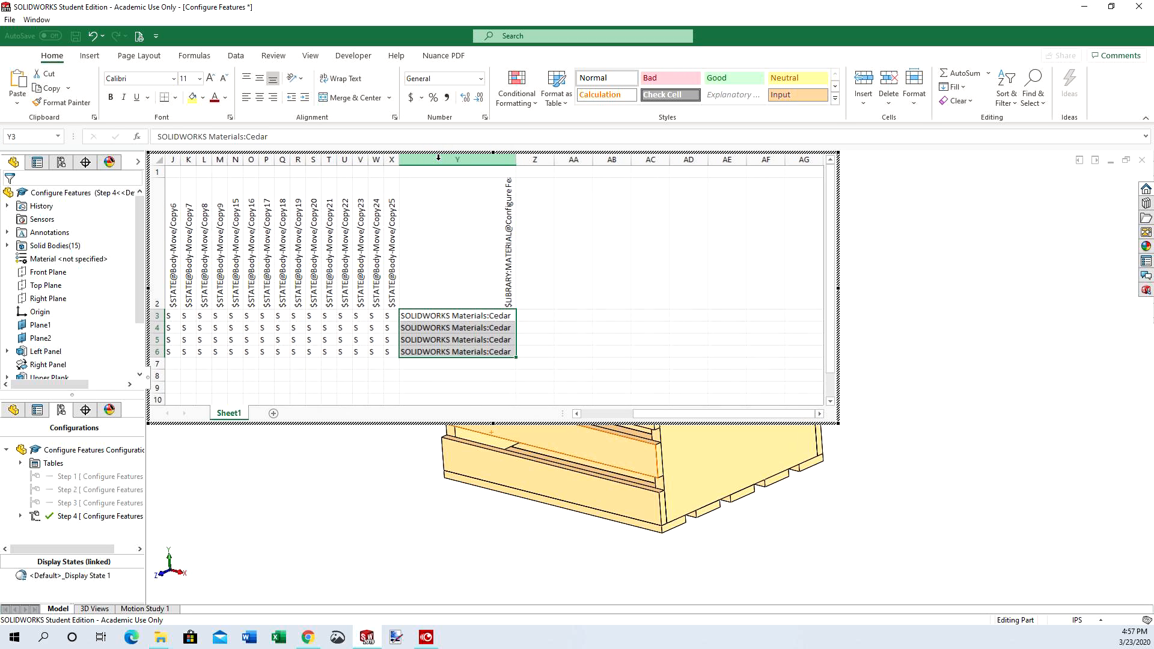
Change the material entries to "SOLIDWORKS Materials:Pine" for Step 2 and "SOLIDWORKS Materials:Oak" for Step 3
click(471, 329)
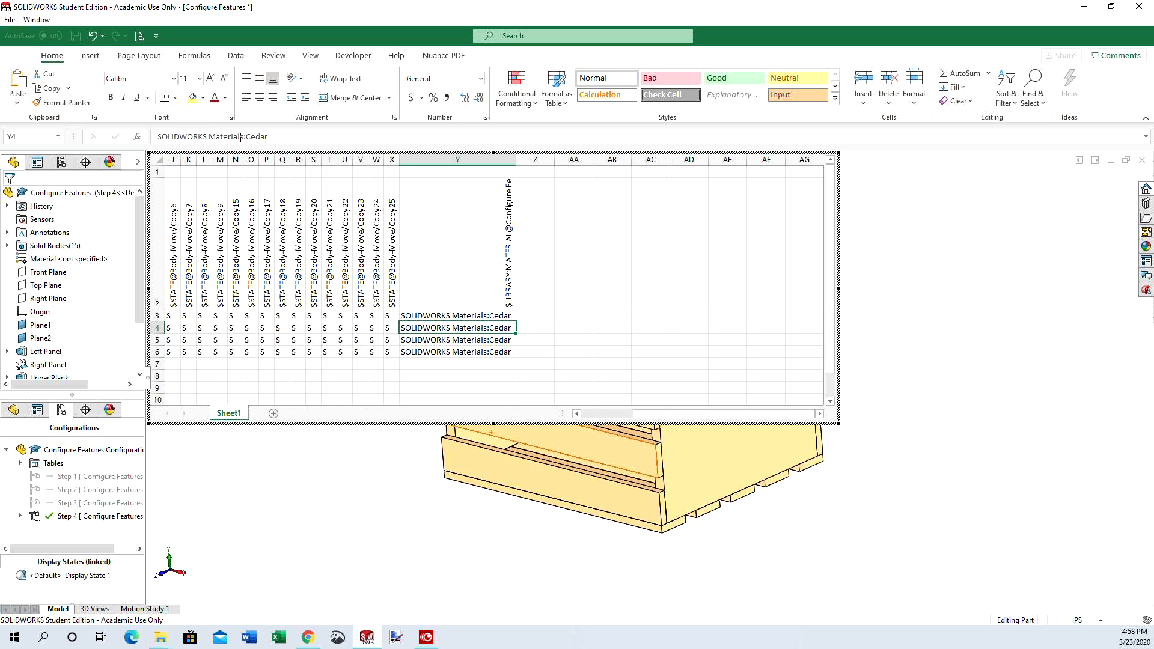
drag(246, 137, 300, 140)
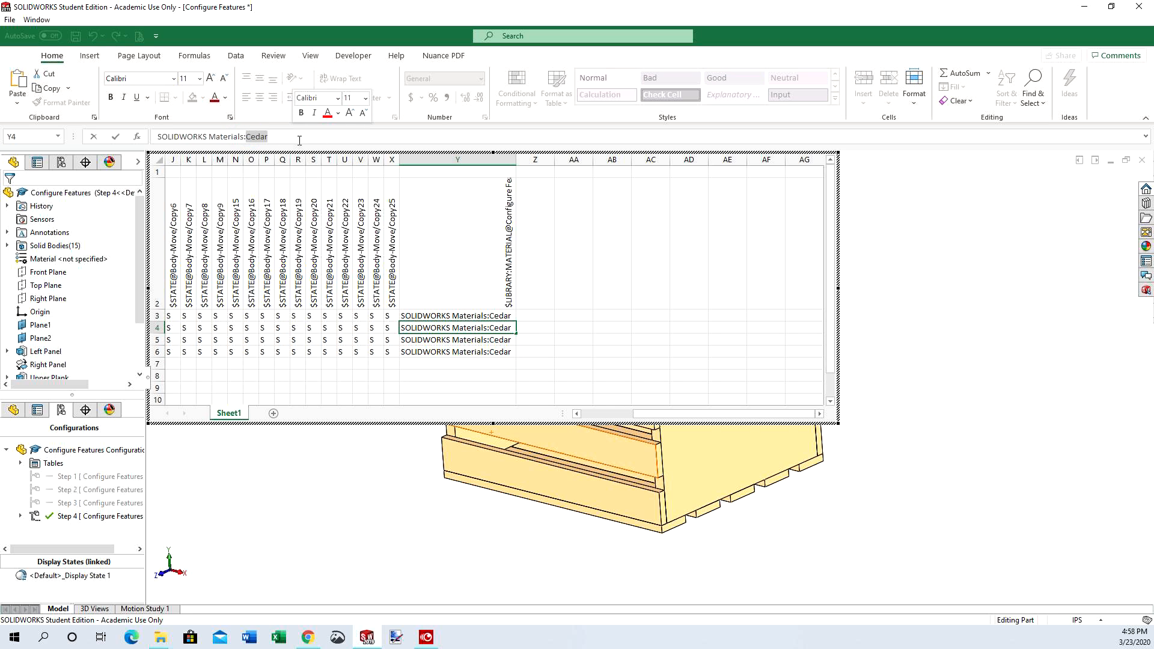
text(Pine)
key(Return)
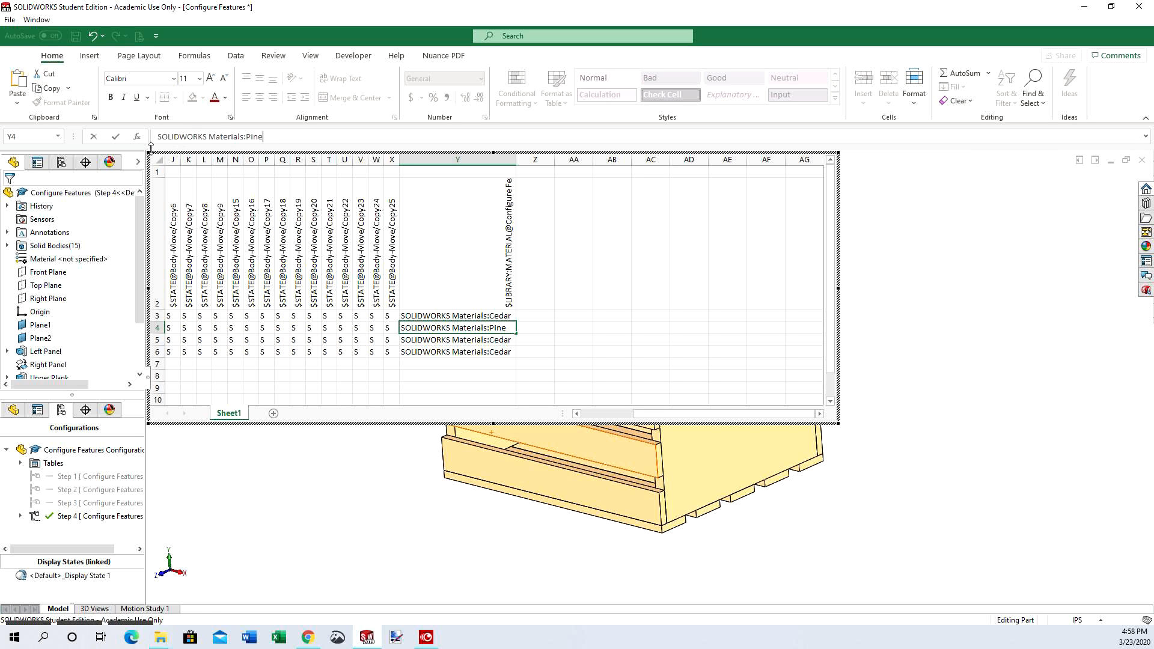
click(497, 340)
double_click(497, 341)
drag(490, 341, 523, 341)
text(Oak)
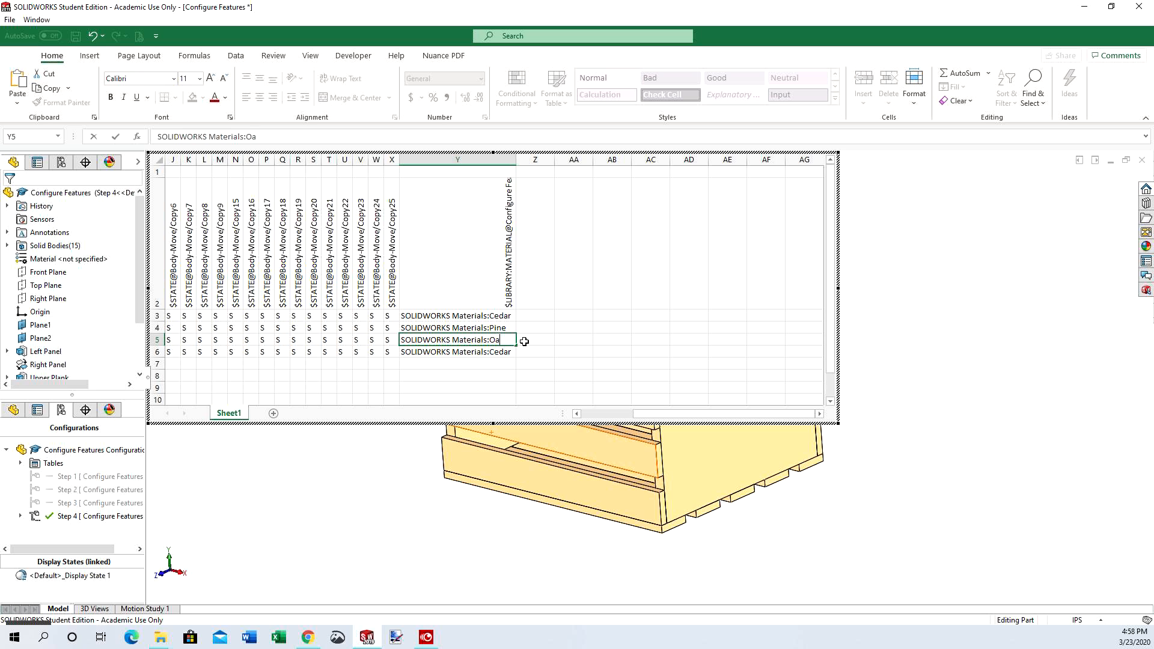
Change Step 4's material entry to "SOLIDWORKS Materials:Maple" and close the design table to update the model
click(507, 352)
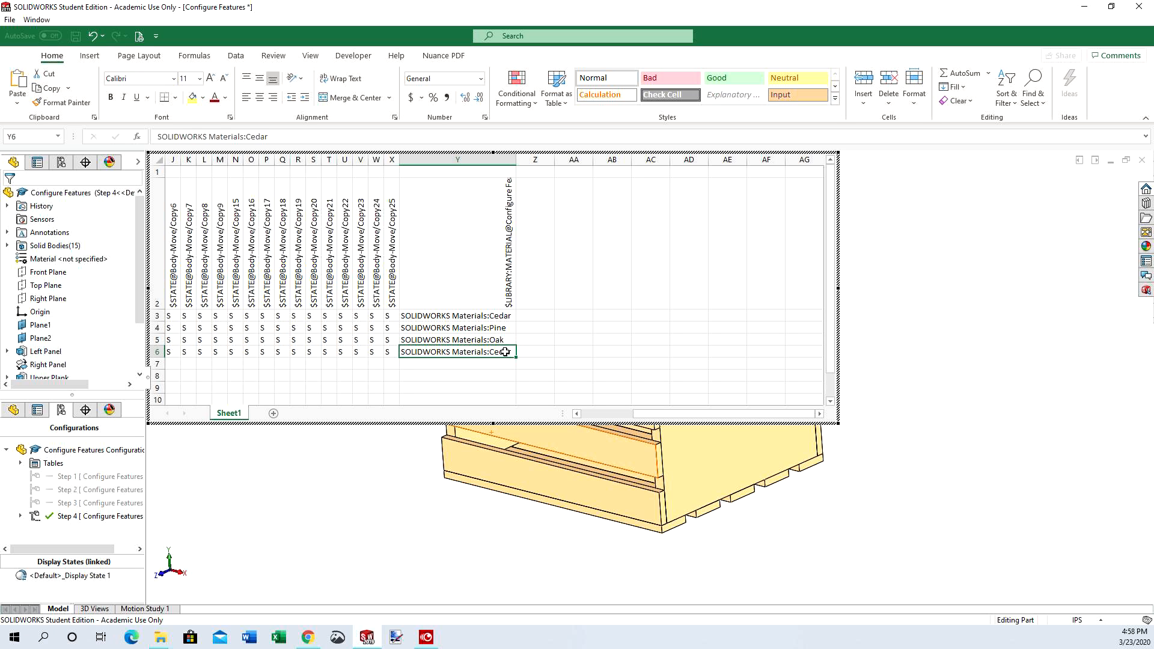
drag(246, 136, 270, 137)
text(Maple)
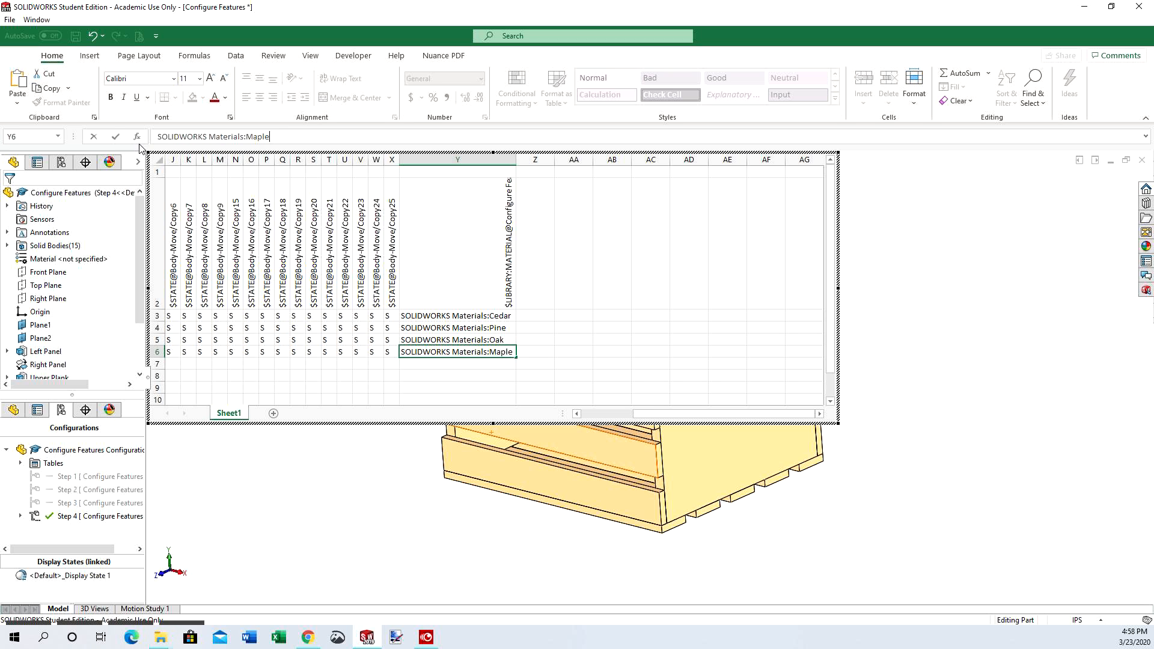
click(116, 137)
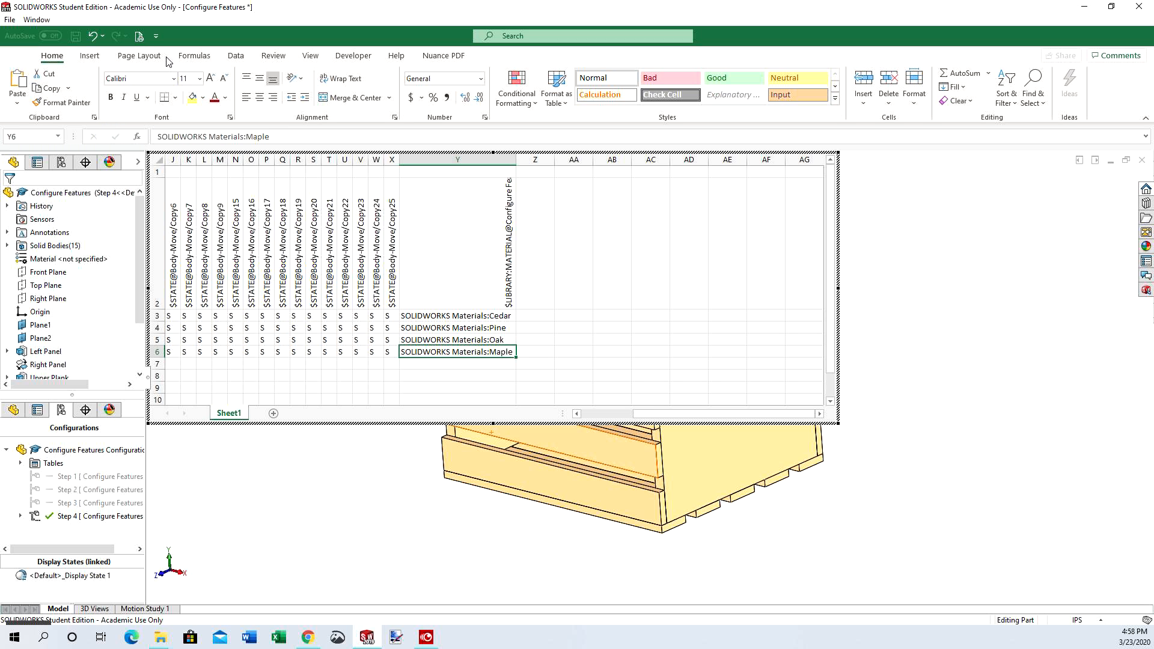
click(900, 201)
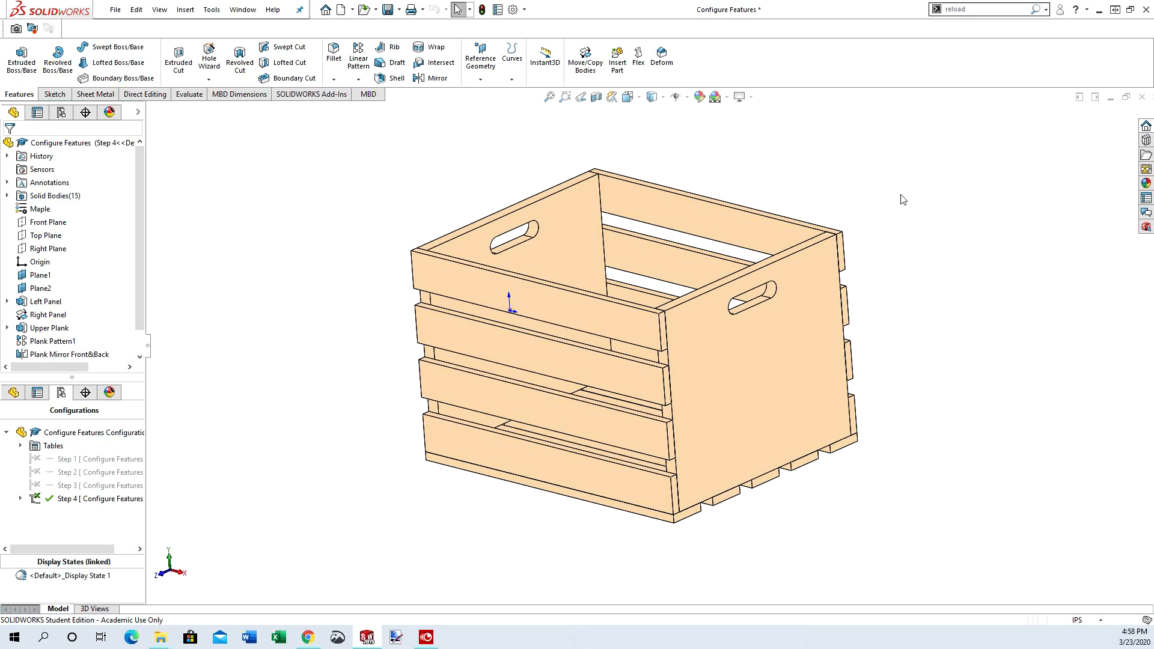
Activate configurations Step 1, Step 2, Step 3 and Step 4 in turn to inspect the crate's geometry and appearance at each assembly stage
click(88, 460)
click(88, 461)
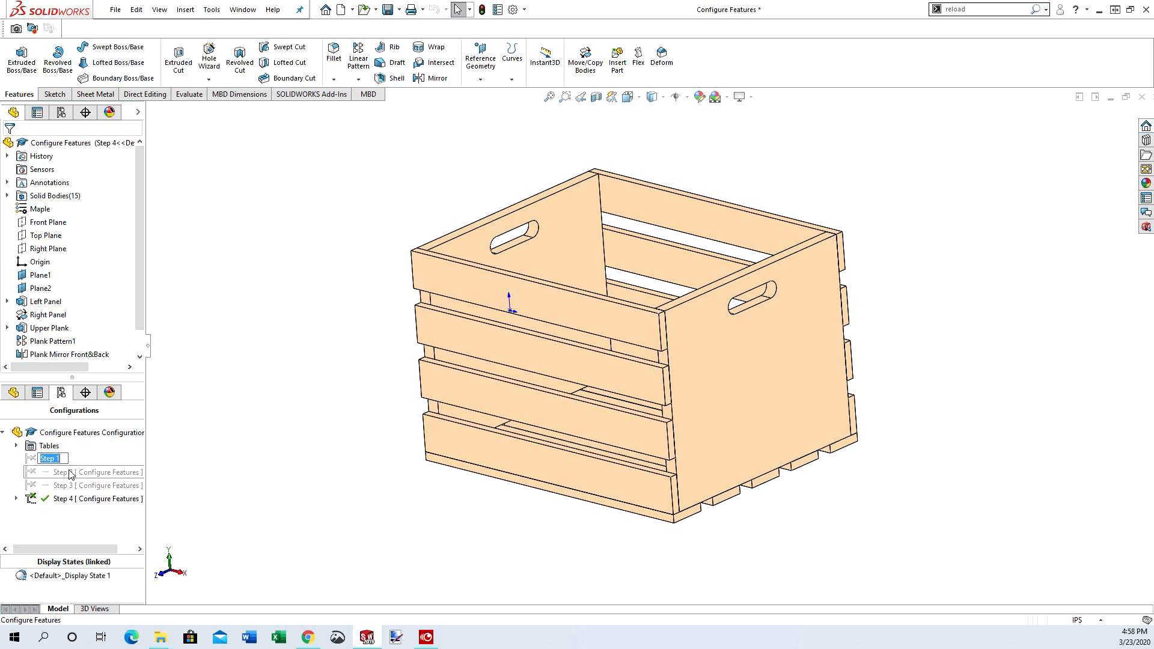
double_click(34, 459)
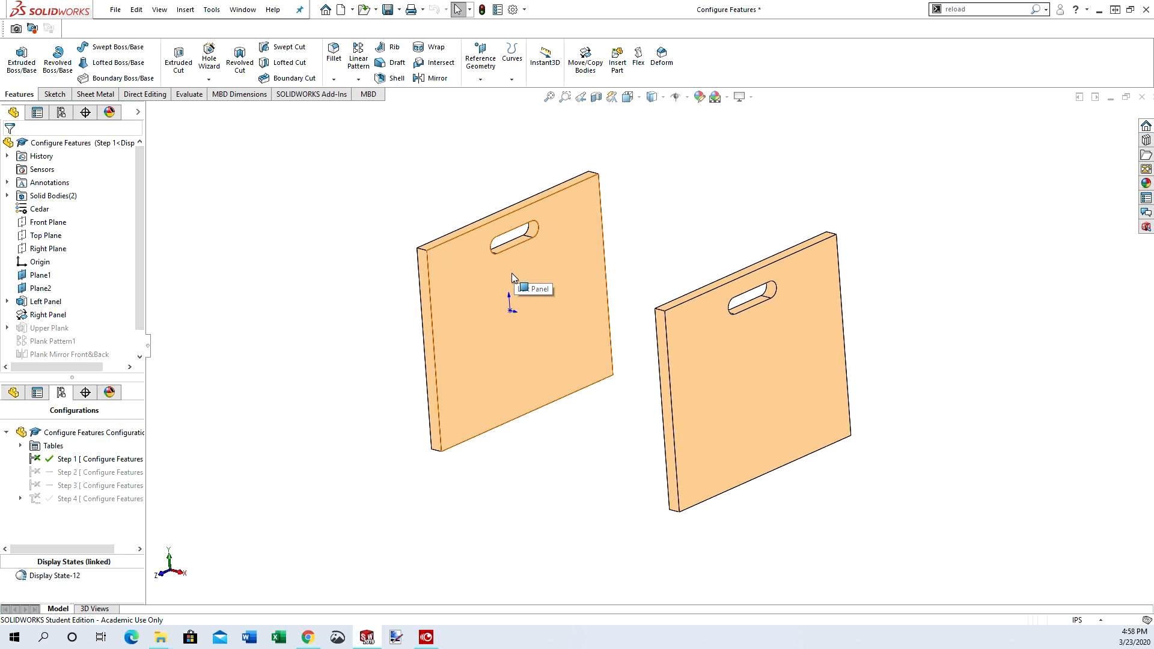
middle_drag(512, 278, 406, 286)
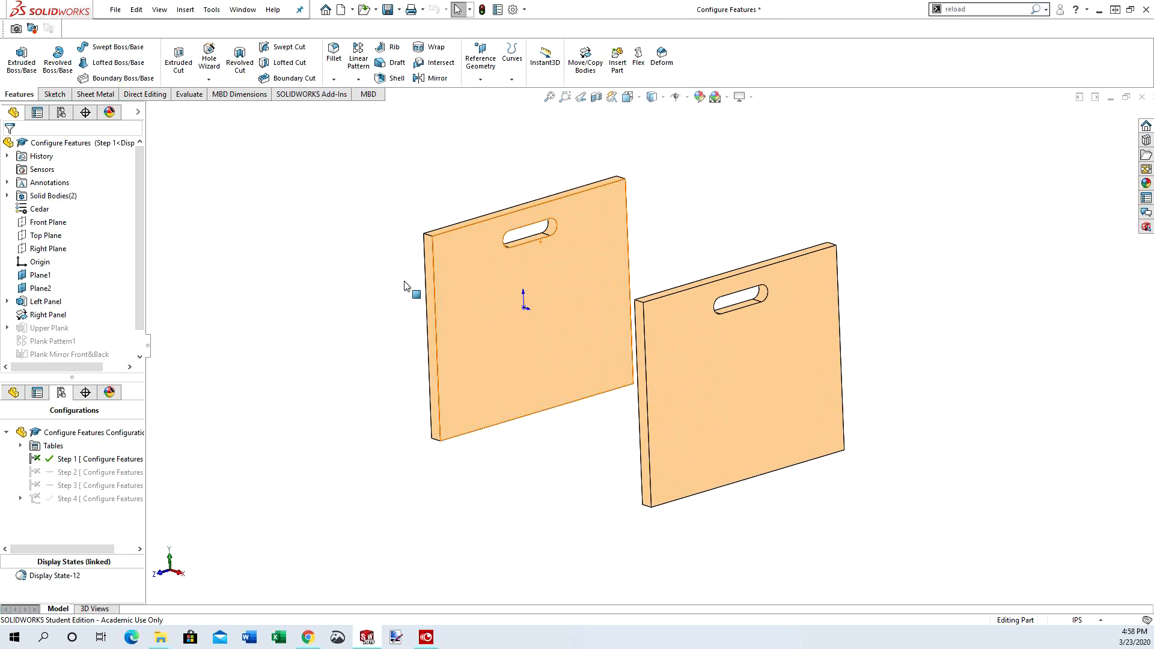
double_click(66, 473)
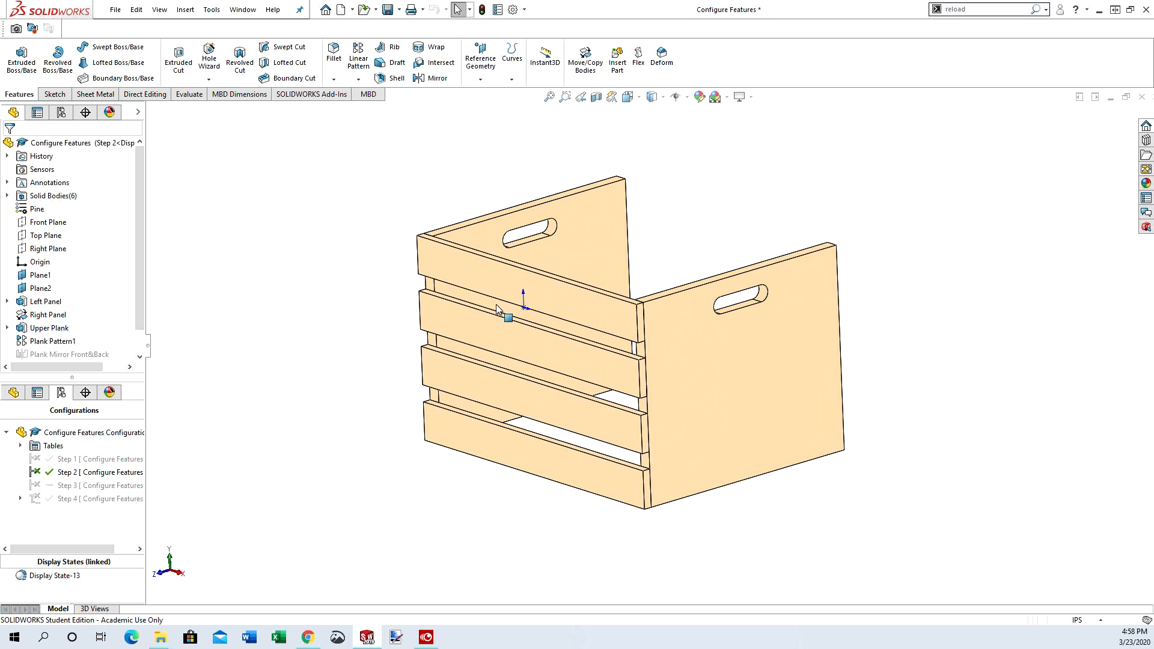
middle_drag(558, 289, 554, 303)
double_click(71, 487)
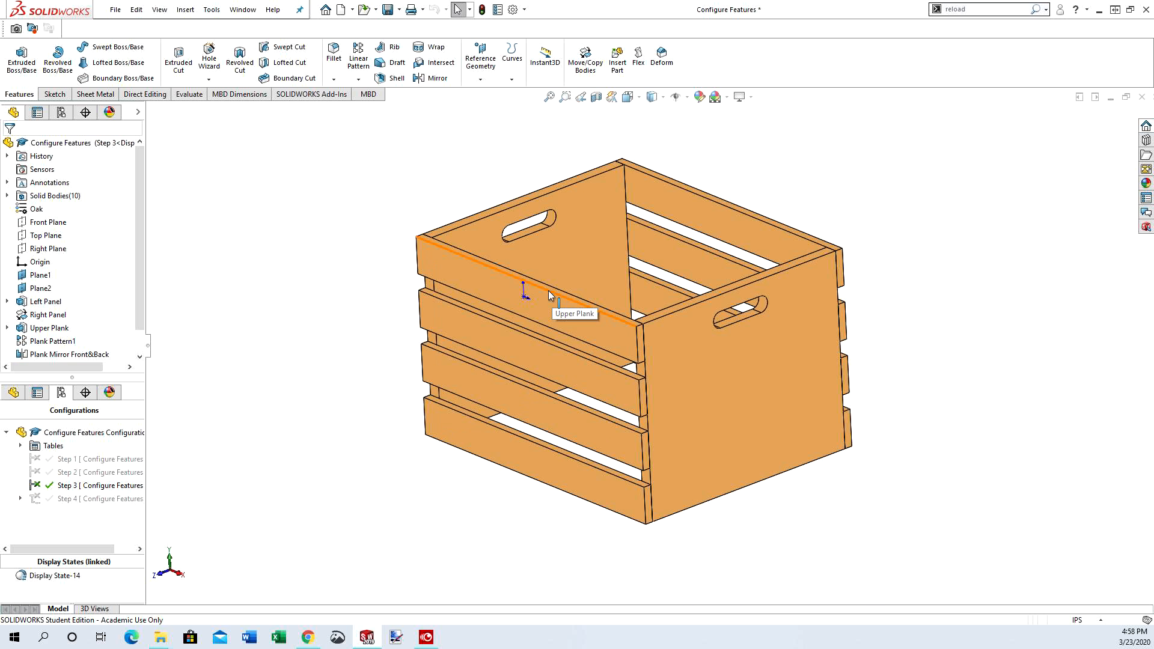
double_click(72, 499)
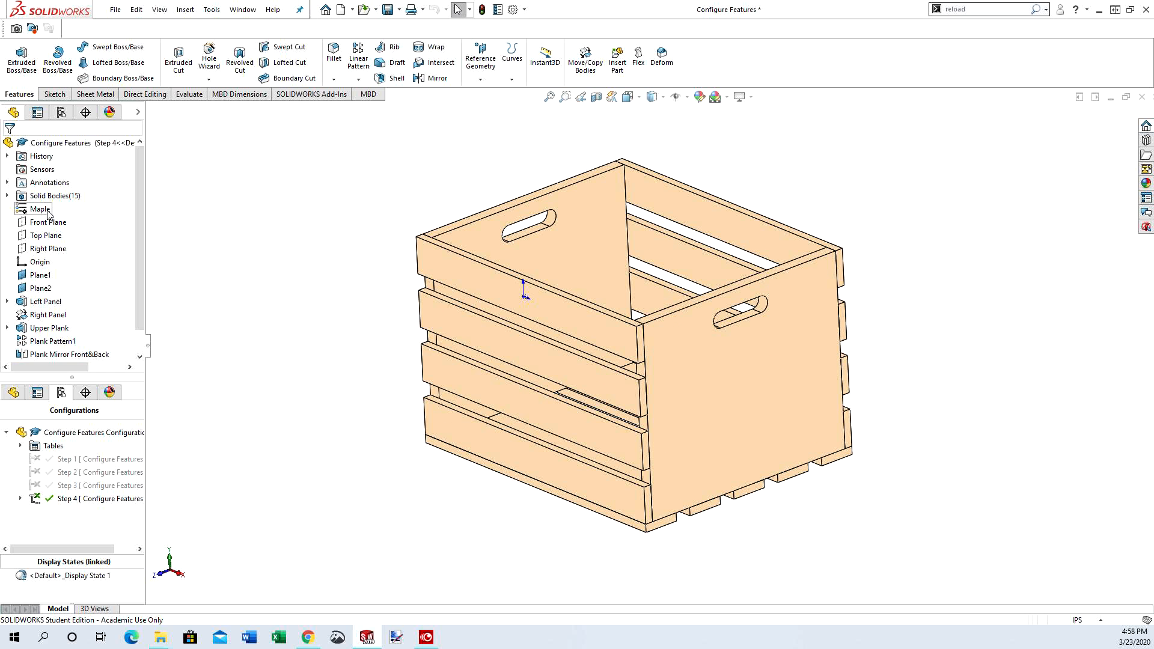
Cycle through the Step 1 to Step 4 configurations again, checking the material assigned to each in the feature tree
double_click(64, 459)
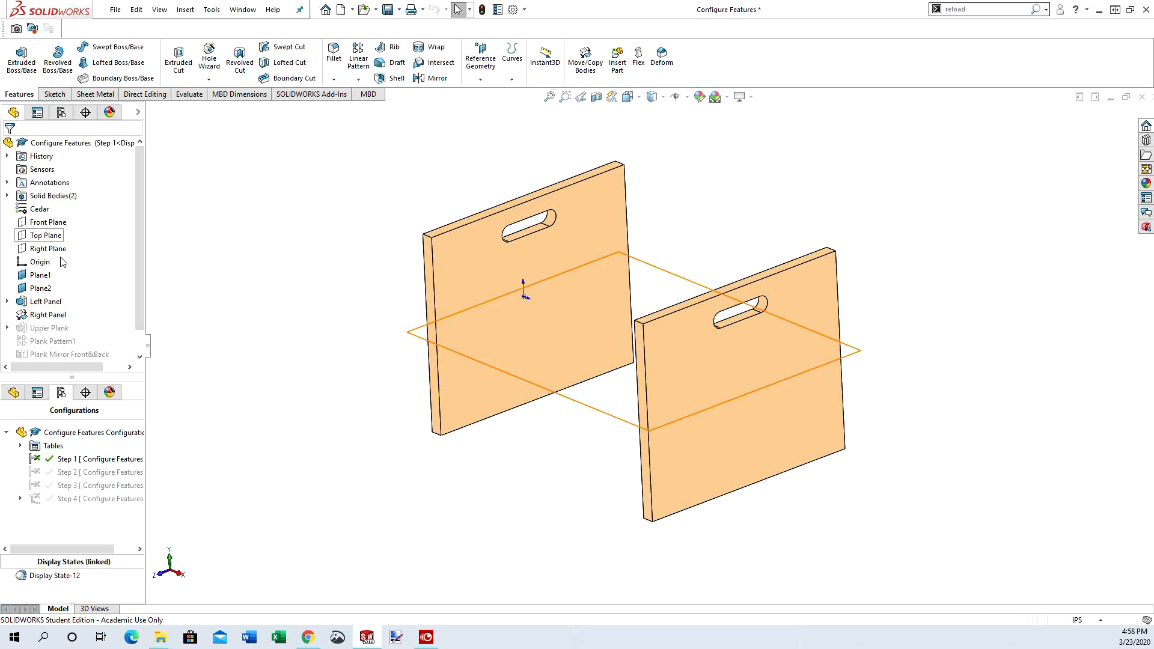
double_click(71, 473)
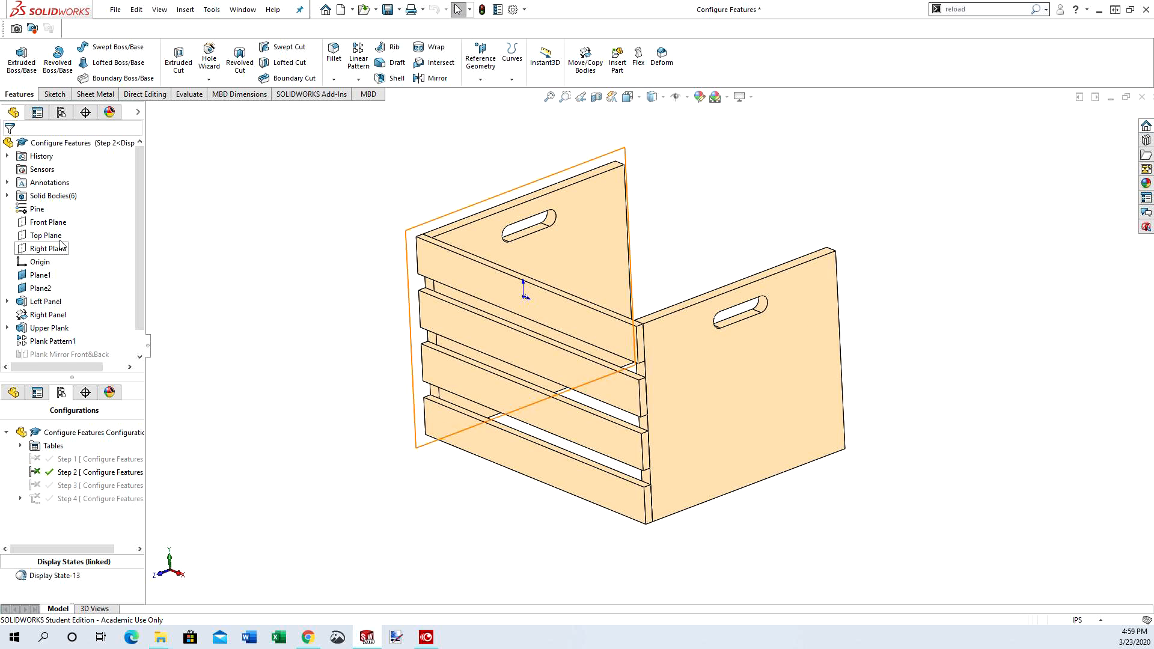
double_click(96, 486)
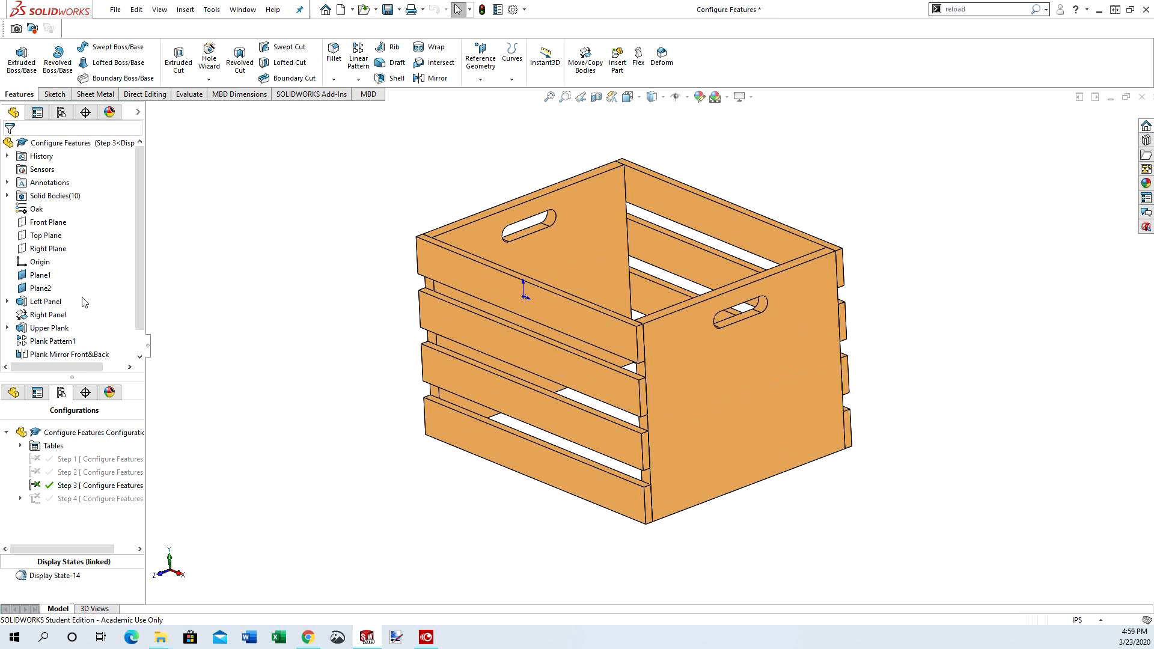
double_click(57, 499)
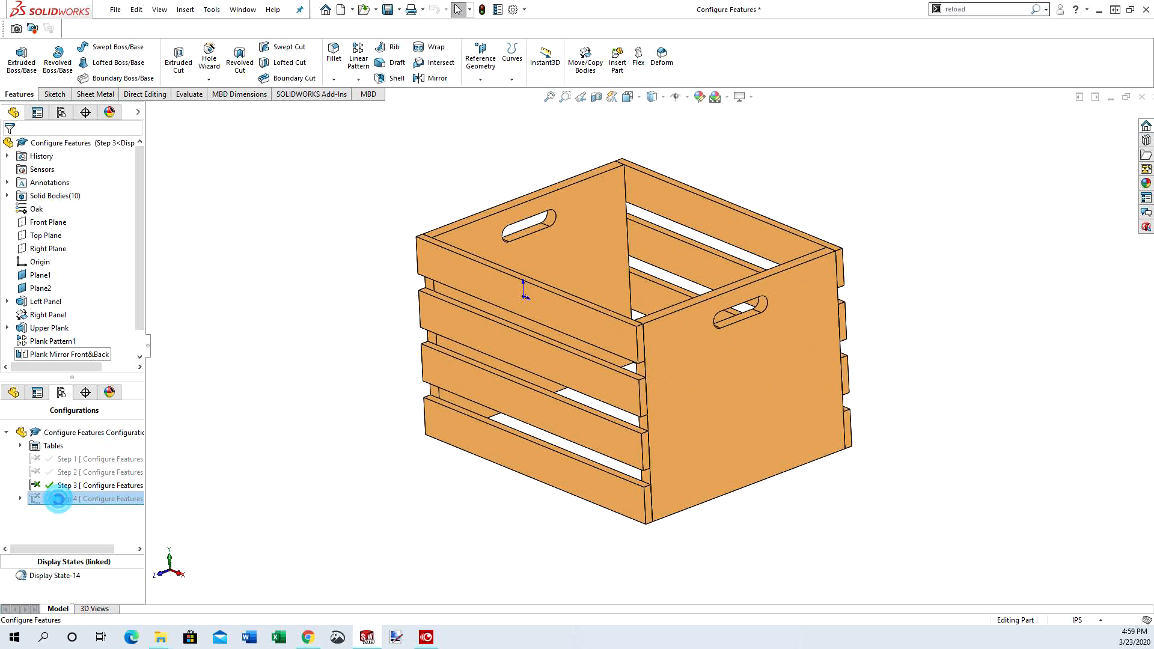